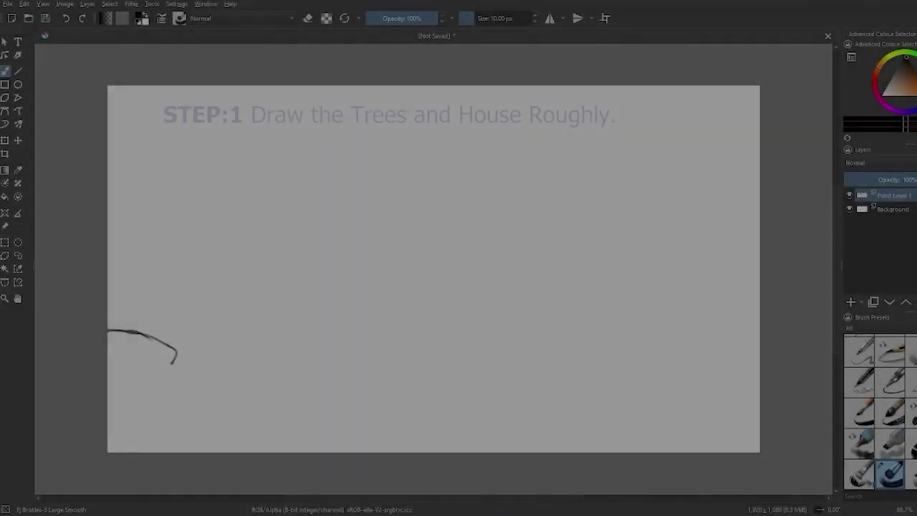
# - Sketch the hill and ground line with a bushy tree and small shrubs
pyautogui.moveTo(173, 364)
pyautogui.mouseDown()
pyautogui.moveTo(166, 391)
pyautogui.moveTo(118, 393)
pyautogui.moveTo(238, 386)
pyautogui.mouseUp()
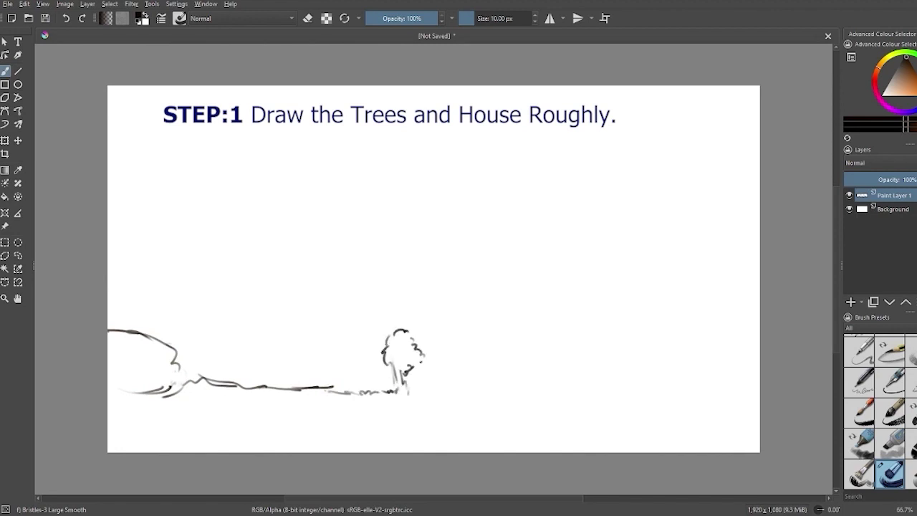
pyautogui.moveTo(422, 346); pyautogui.dragTo(440, 386)
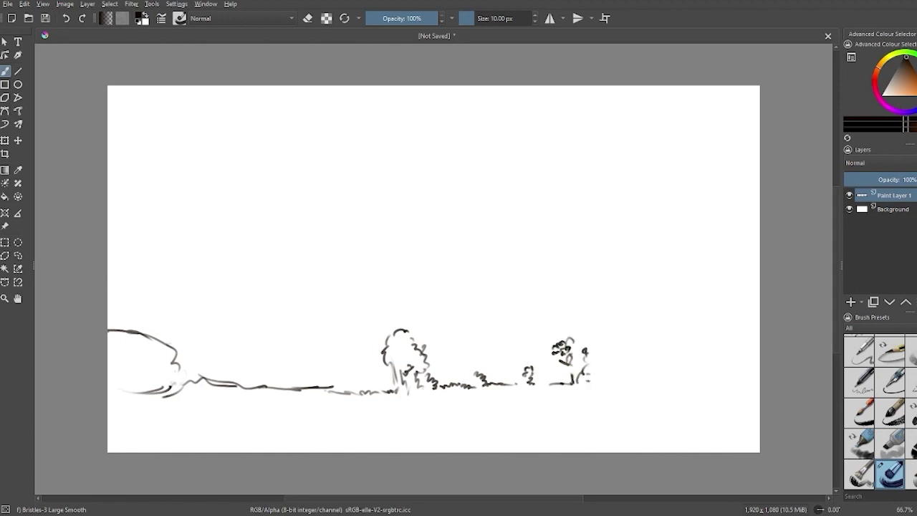
pyautogui.moveTo(628, 367); pyautogui.dragTo(659, 378)
pyautogui.moveTo(677, 382); pyautogui.dragTo(727, 380)
# - Sketch the little house with its door and dark window, plus bushes beside it
pyautogui.moveTo(652, 327); pyautogui.dragTo(679, 327)
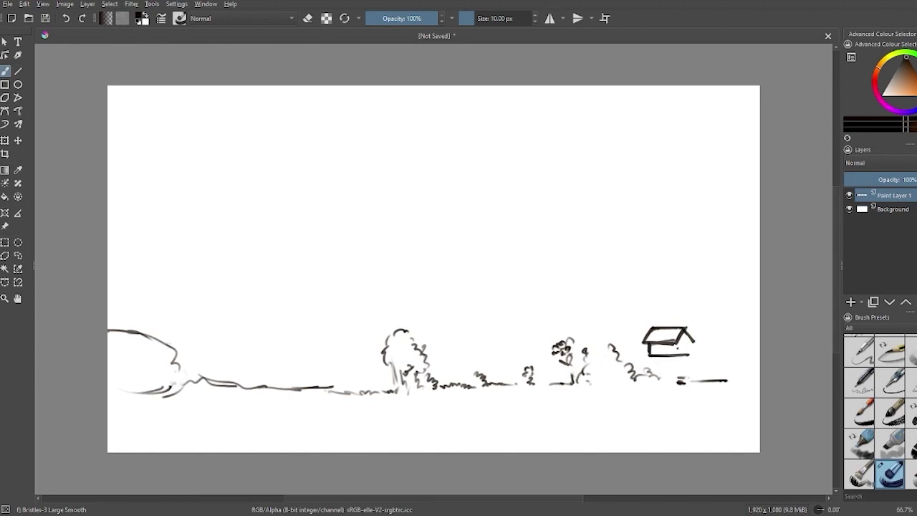
pyautogui.moveTo(682, 341); pyautogui.dragTo(685, 349)
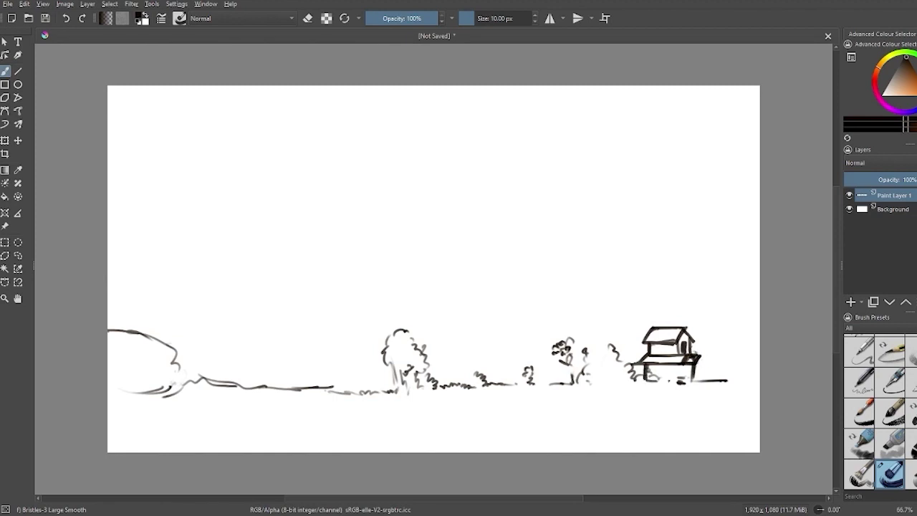
pyautogui.moveTo(657, 347); pyautogui.dragTo(665, 352)
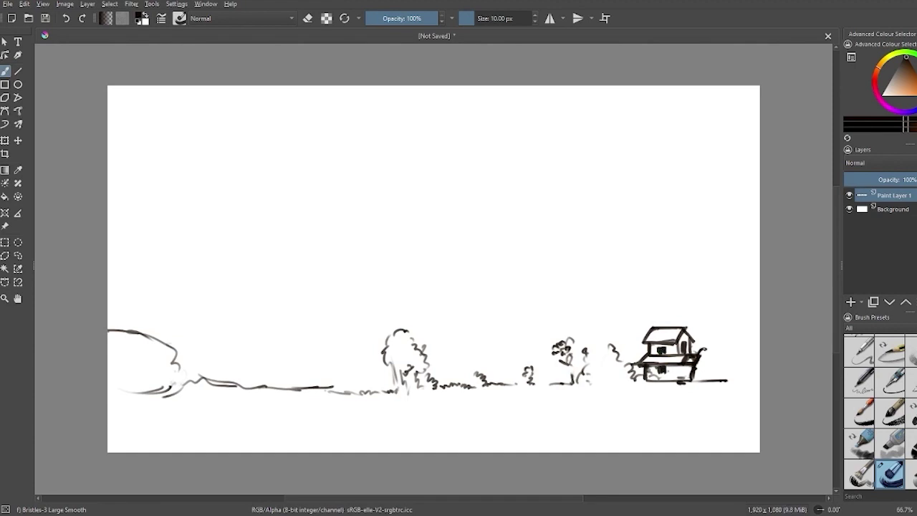
pyautogui.moveTo(593, 354); pyautogui.dragTo(619, 352)
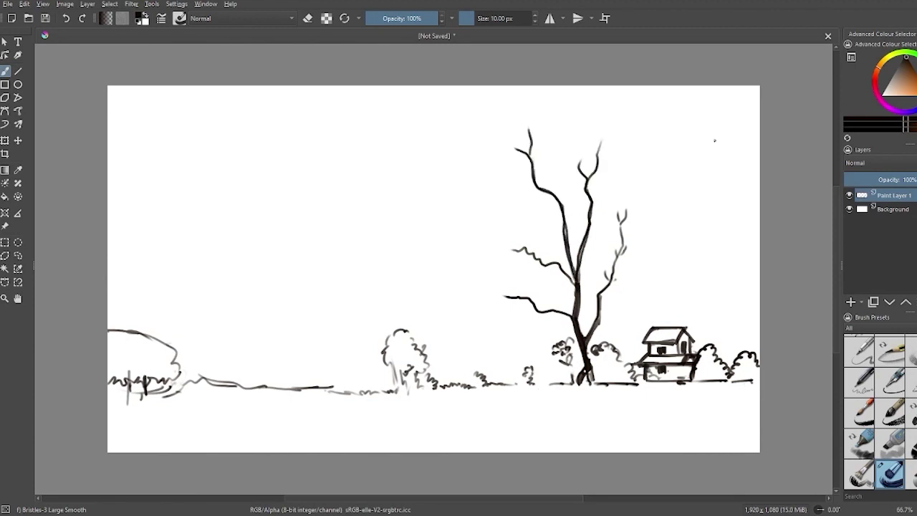
# - Draw the bare tree's branches and top twigs, undoing the unwanted zigzag branch
pyautogui.moveTo(500, 179); pyautogui.dragTo(553, 199)
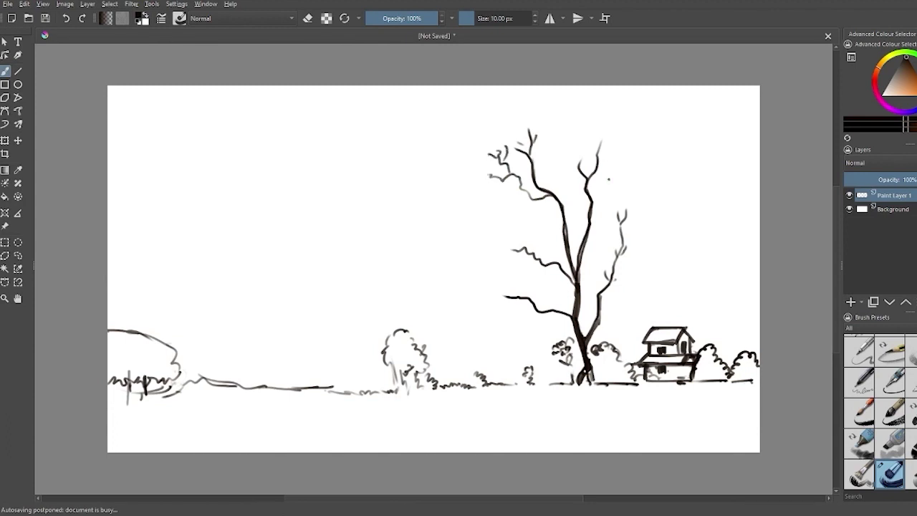
pyautogui.moveTo(487, 234); pyautogui.dragTo(510, 253)
pyautogui.moveTo(527, 212); pyautogui.dragTo(550, 262)
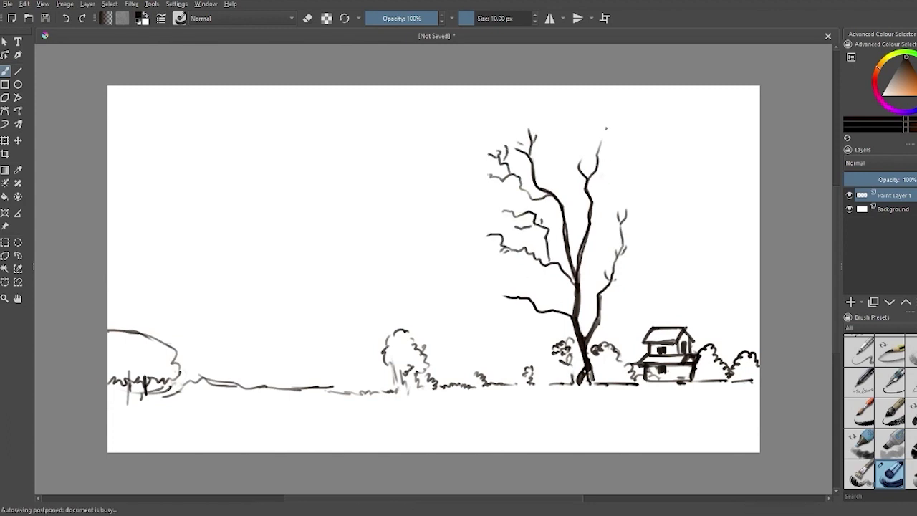
pyautogui.moveTo(589, 136); pyautogui.dragTo(592, 148)
pyautogui.moveTo(609, 138); pyautogui.dragTo(605, 146)
pyautogui.moveTo(597, 215); pyautogui.dragTo(594, 208)
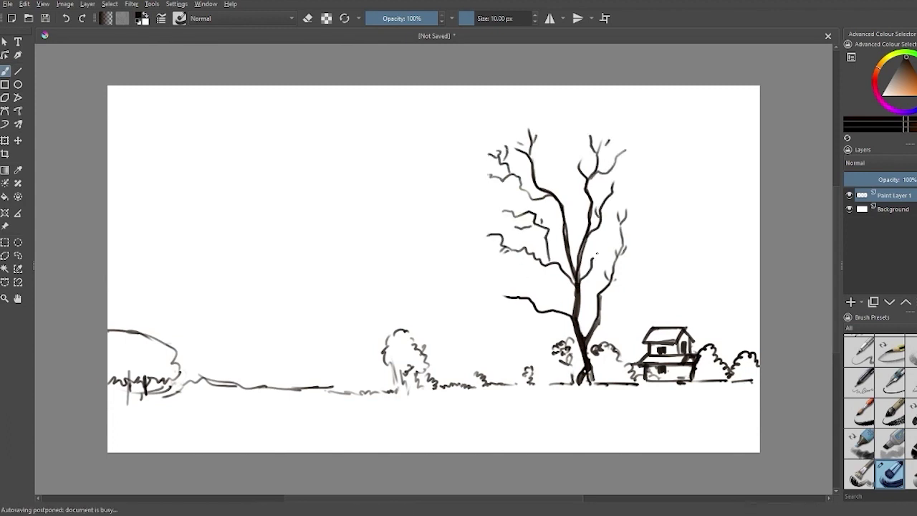
pyautogui.hotkey('ctrl', 'z')
pyautogui.hotkey('ctrl', 'z')
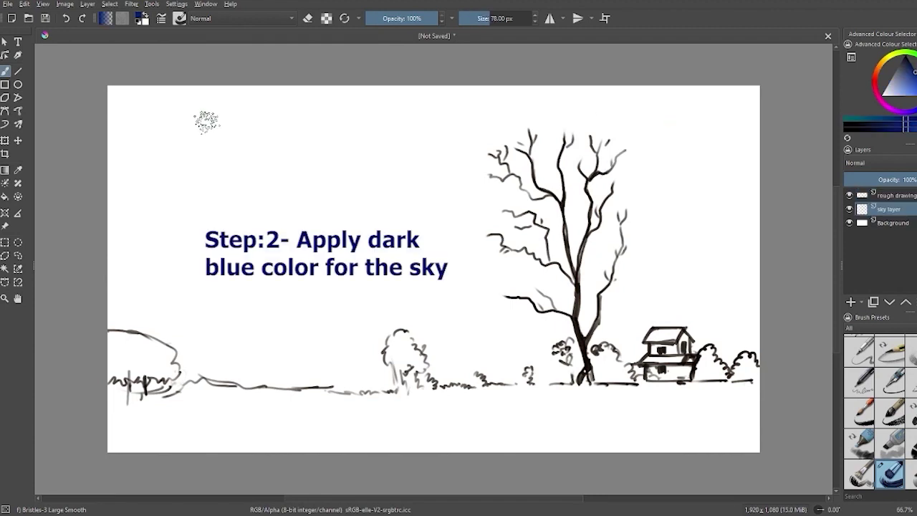
# - Paint the top of the sky dark blue across the canvas
pyautogui.moveTo(135, 96)
pyautogui.mouseDown()
pyautogui.moveTo(159, 92)
pyautogui.moveTo(114, 102)
pyautogui.moveTo(131, 86)
pyautogui.moveTo(606, 86)
pyautogui.moveTo(246, 98)
pyautogui.moveTo(332, 116)
pyautogui.moveTo(440, 98)
pyautogui.moveTo(469, 113)
pyautogui.moveTo(344, 143)
pyautogui.moveTo(81, 158)
pyautogui.mouseUp()
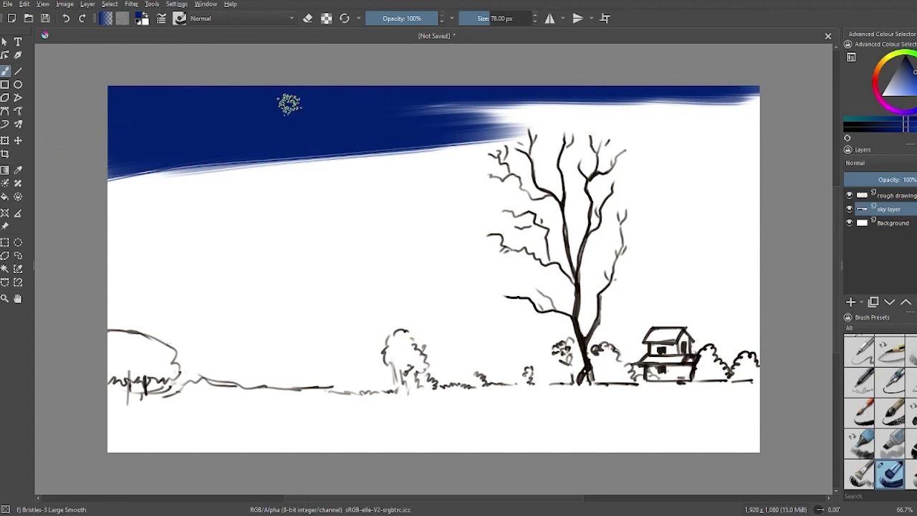
pyautogui.moveTo(288, 103)
pyautogui.mouseDown()
pyautogui.moveTo(606, 92)
pyautogui.moveTo(745, 115)
pyautogui.moveTo(430, 147)
pyautogui.mouseUp()
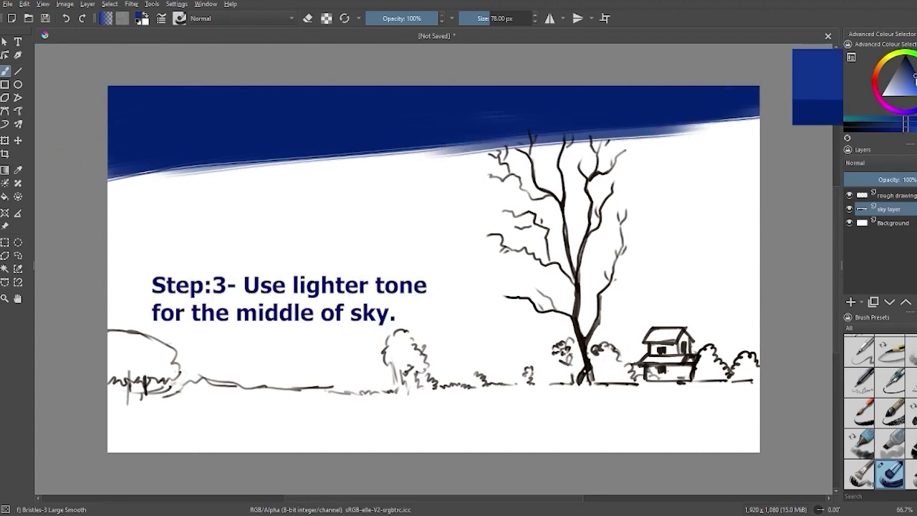
pyautogui.moveTo(217, 180)
pyautogui.mouseDown()
pyautogui.moveTo(338, 147)
pyautogui.moveTo(251, 149)
pyautogui.mouseUp()
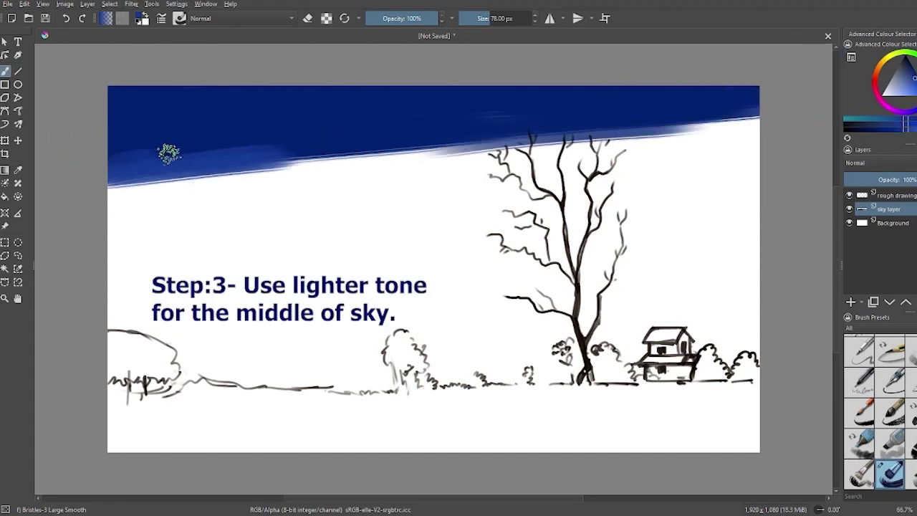
pyautogui.moveTo(169, 152)
pyautogui.mouseDown()
pyautogui.moveTo(358, 133)
pyautogui.moveTo(590, 131)
pyautogui.moveTo(473, 140)
pyautogui.moveTo(115, 208)
pyautogui.moveTo(246, 194)
pyautogui.moveTo(416, 165)
pyautogui.moveTo(89, 188)
pyautogui.moveTo(208, 191)
pyautogui.moveTo(416, 167)
pyautogui.moveTo(589, 136)
pyautogui.moveTo(581, 125)
pyautogui.moveTo(676, 139)
pyautogui.moveTo(800, 119)
pyautogui.moveTo(702, 122)
pyautogui.moveTo(620, 111)
pyautogui.moveTo(192, 213)
pyautogui.moveTo(442, 158)
pyautogui.moveTo(406, 198)
pyautogui.moveTo(139, 227)
pyautogui.moveTo(385, 183)
pyautogui.moveTo(224, 192)
pyautogui.moveTo(626, 182)
pyautogui.mouseUp()
# - Paint a lighter blue band below it around the tree, and dab dark orange at the left bushes
pyautogui.moveTo(388, 183)
pyautogui.mouseDown()
pyautogui.moveTo(457, 174)
pyautogui.moveTo(358, 199)
pyautogui.moveTo(391, 202)
pyautogui.moveTo(428, 180)
pyautogui.moveTo(596, 164)
pyautogui.moveTo(752, 168)
pyautogui.mouseUp()
pyautogui.moveTo(466, 204); pyautogui.dragTo(201, 247)
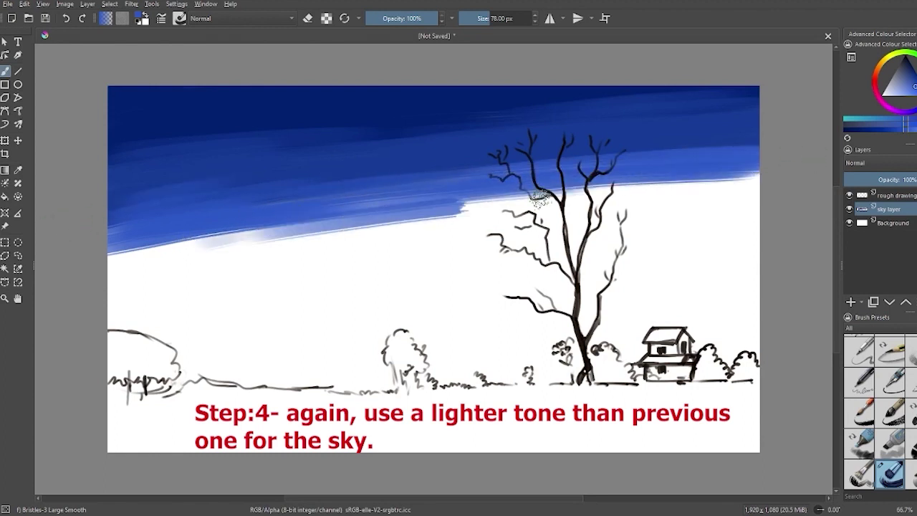
pyautogui.moveTo(115, 265); pyautogui.dragTo(659, 190)
pyautogui.moveTo(538, 192); pyautogui.dragTo(752, 195)
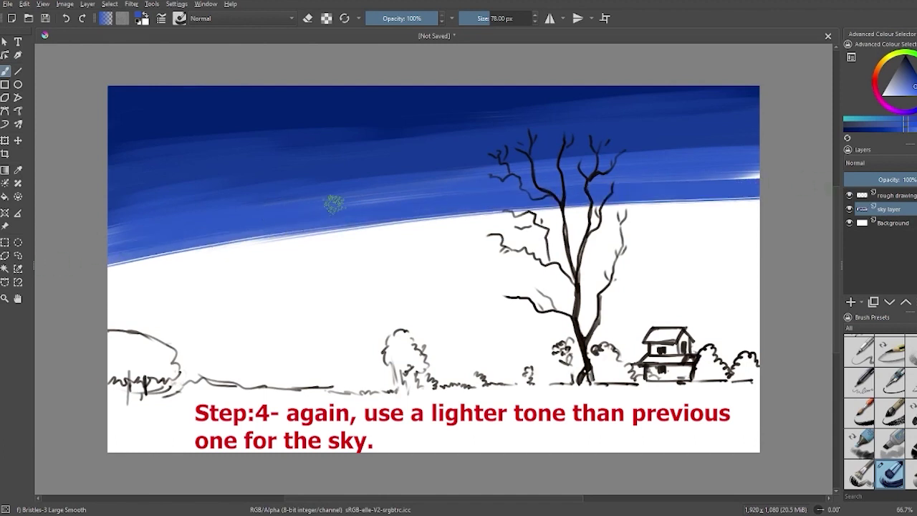
pyautogui.moveTo(185, 351)
pyautogui.mouseDown()
pyautogui.moveTo(189, 369)
pyautogui.moveTo(111, 369)
pyautogui.moveTo(240, 367)
pyautogui.moveTo(118, 383)
pyautogui.moveTo(434, 372)
pyautogui.mouseUp()
# - Paint a thick dark orange horizon band across to the right edge
pyautogui.moveTo(265, 379); pyautogui.dragTo(462, 374)
pyautogui.moveTo(236, 384); pyautogui.dragTo(573, 383)
pyautogui.moveTo(438, 370); pyautogui.dragTo(537, 372)
pyautogui.moveTo(476, 372); pyautogui.dragTo(648, 371)
pyautogui.moveTo(580, 374)
pyautogui.mouseDown()
pyautogui.moveTo(752, 374)
pyautogui.moveTo(756, 362)
pyautogui.mouseUp()
pyautogui.moveTo(473, 364); pyautogui.dragTo(755, 357)
pyautogui.moveTo(537, 350); pyautogui.dragTo(752, 347)
pyautogui.moveTo(573, 346)
pyautogui.mouseDown()
pyautogui.moveTo(736, 342)
pyautogui.moveTo(115, 351)
pyautogui.mouseUp()
# - Spread light orange above the horizon band, then fill the remaining gap with pale blue
pyautogui.moveTo(394, 344)
pyautogui.mouseDown()
pyautogui.moveTo(115, 337)
pyautogui.moveTo(308, 330)
pyautogui.moveTo(133, 331)
pyautogui.moveTo(440, 342)
pyautogui.mouseUp()
pyautogui.moveTo(284, 351); pyautogui.dragTo(607, 330)
pyautogui.moveTo(297, 335)
pyautogui.mouseDown()
pyautogui.moveTo(636, 321)
pyautogui.moveTo(552, 301)
pyautogui.moveTo(326, 306)
pyautogui.moveTo(415, 322)
pyautogui.moveTo(374, 339)
pyautogui.moveTo(425, 348)
pyautogui.moveTo(541, 342)
pyautogui.moveTo(731, 293)
pyautogui.moveTo(657, 280)
pyautogui.moveTo(745, 267)
pyautogui.mouseUp()
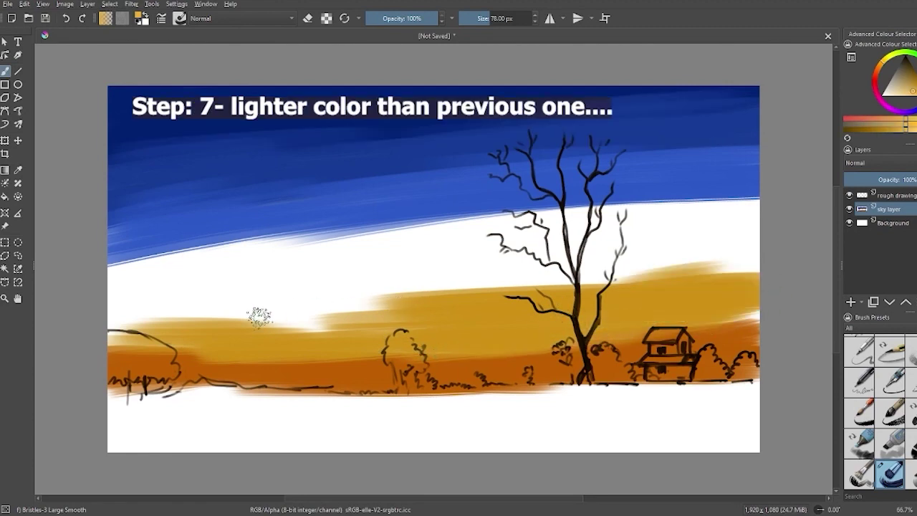
pyautogui.moveTo(259, 317)
pyautogui.mouseDown()
pyautogui.moveTo(154, 311)
pyautogui.moveTo(164, 291)
pyautogui.moveTo(307, 256)
pyautogui.moveTo(370, 256)
pyautogui.moveTo(197, 275)
pyautogui.mouseUp()
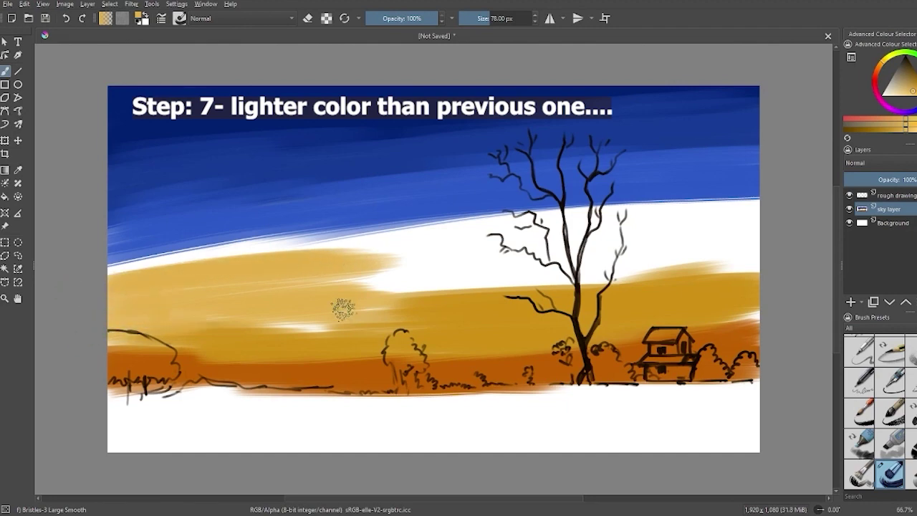
pyautogui.moveTo(363, 308)
pyautogui.mouseDown()
pyautogui.moveTo(502, 262)
pyautogui.moveTo(489, 275)
pyautogui.moveTo(417, 278)
pyautogui.moveTo(475, 294)
pyautogui.moveTo(540, 268)
pyautogui.moveTo(531, 256)
pyautogui.moveTo(747, 242)
pyautogui.moveTo(788, 219)
pyautogui.moveTo(429, 247)
pyautogui.moveTo(657, 220)
pyautogui.mouseUp()
pyautogui.keyDown('ctrl'); pyautogui.click(174, 256); pyautogui.keyUp('ctrl')
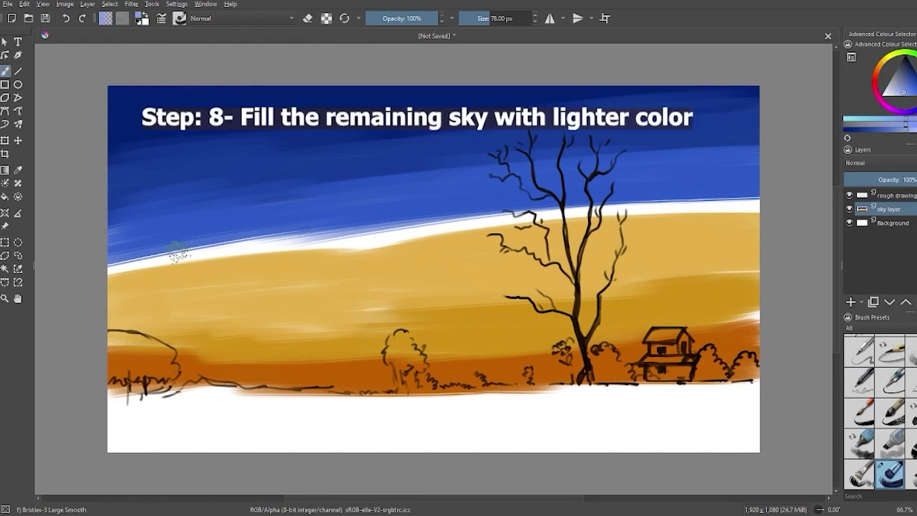
pyautogui.moveTo(169, 251)
pyautogui.mouseDown()
pyautogui.moveTo(117, 270)
pyautogui.moveTo(143, 262)
pyautogui.moveTo(119, 251)
pyautogui.moveTo(161, 236)
pyautogui.moveTo(334, 240)
pyautogui.moveTo(699, 201)
pyautogui.moveTo(450, 246)
pyautogui.mouseUp()
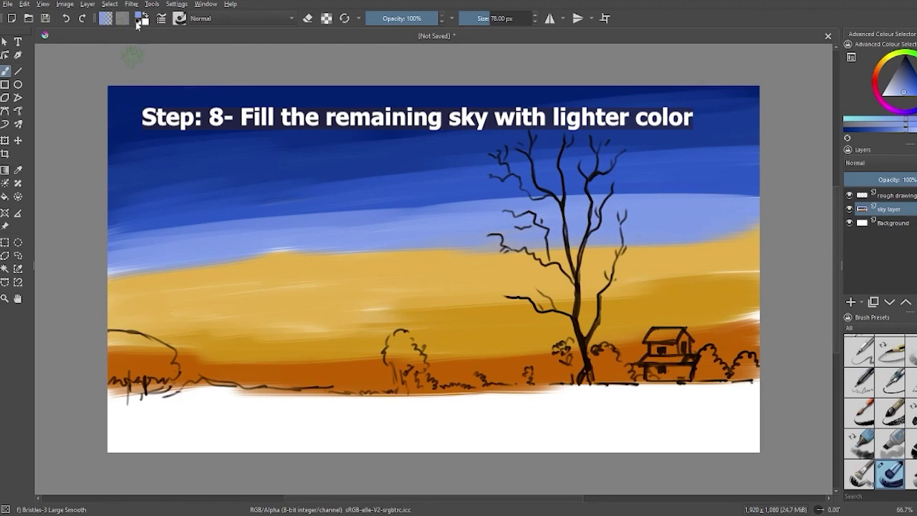
# - Select the Blender Basic brush from the brush presets
pyautogui.click(185, 19)
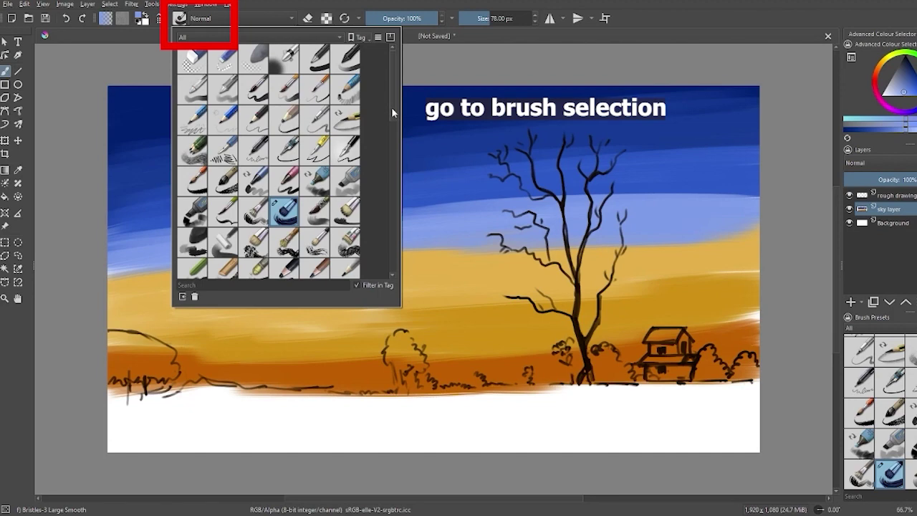
pyautogui.moveTo(391, 107); pyautogui.dragTo(392, 134)
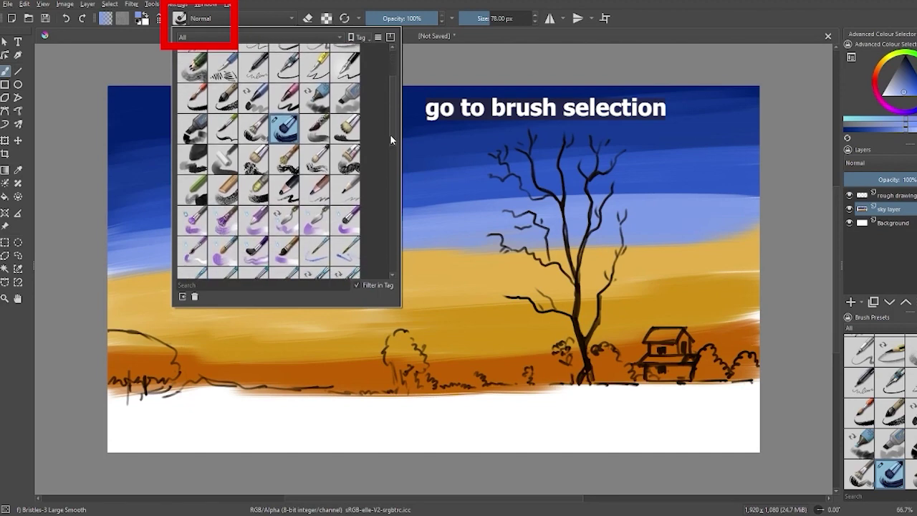
pyautogui.moveTo(391, 134); pyautogui.dragTo(387, 191)
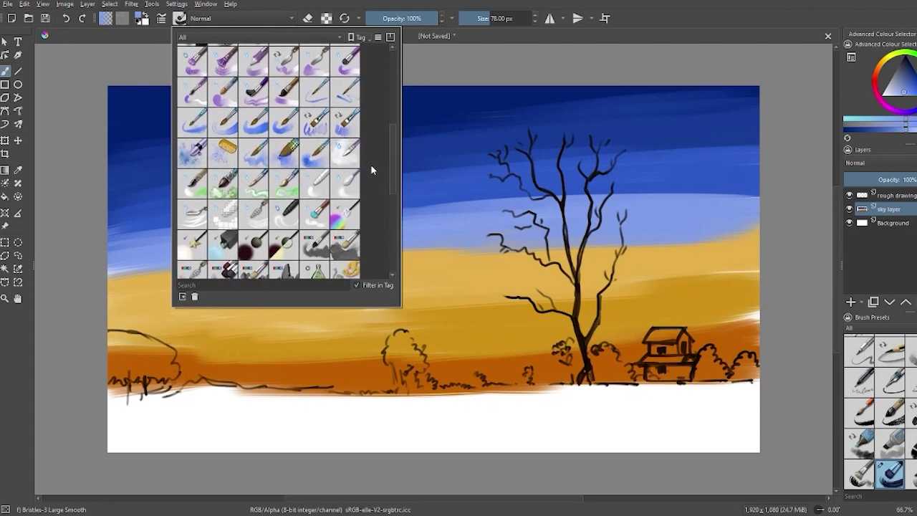
pyautogui.click(323, 188)
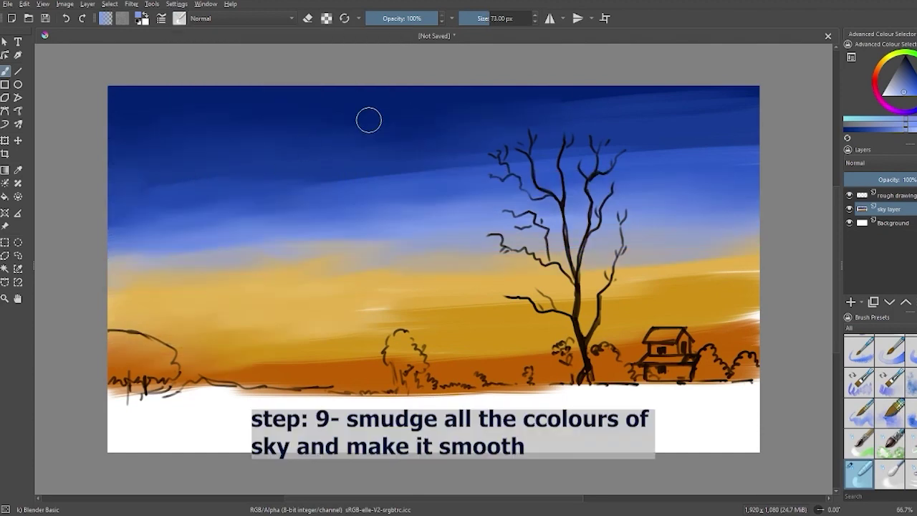
# - Blend the blue and orange sky bands on the right and middle
pyautogui.moveTo(752, 152); pyautogui.dragTo(659, 152)
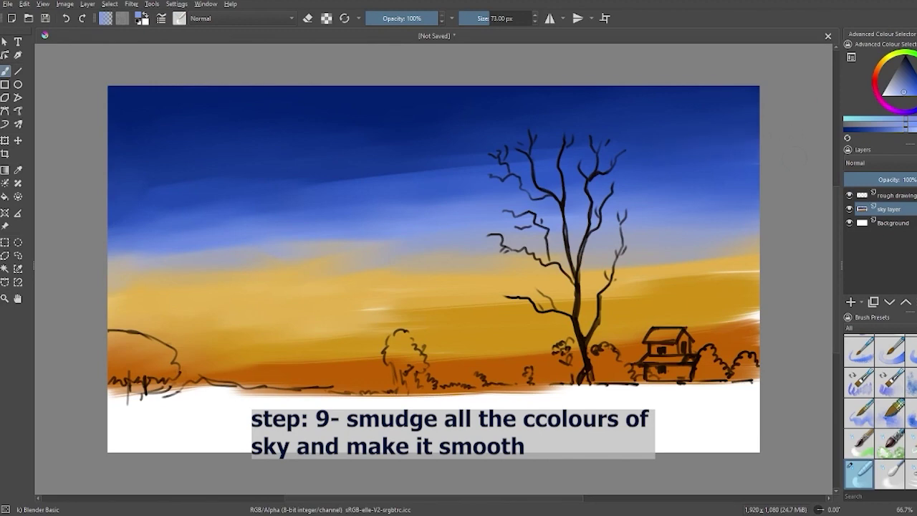
pyautogui.moveTo(647, 152); pyautogui.dragTo(480, 148)
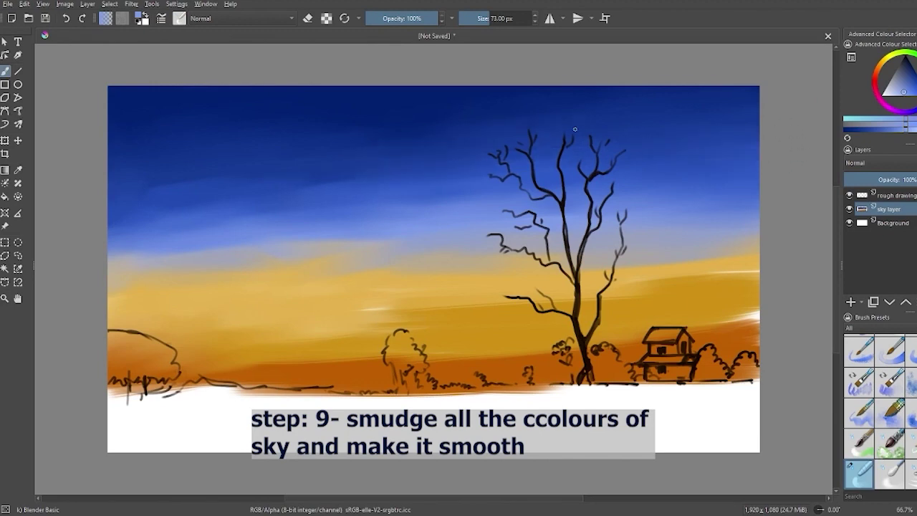
pyautogui.moveTo(378, 190); pyautogui.dragTo(494, 223)
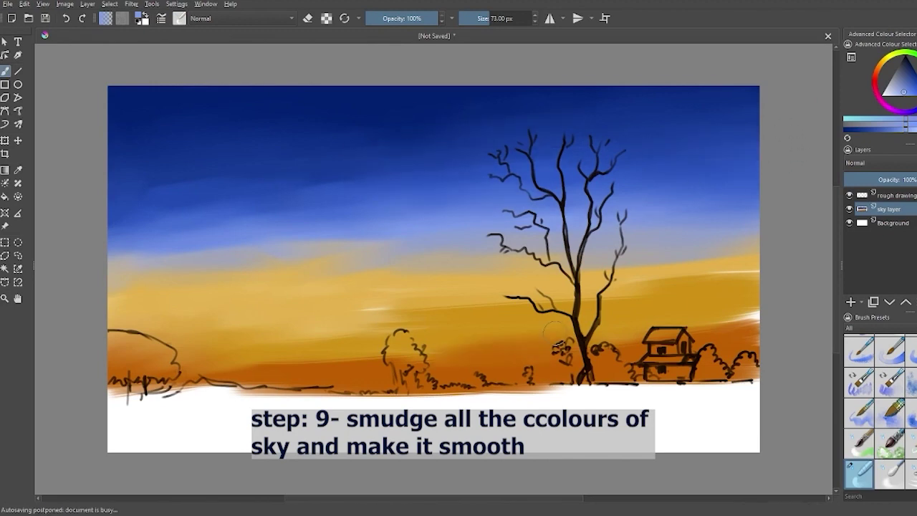
pyautogui.moveTo(648, 281); pyautogui.dragTo(759, 276)
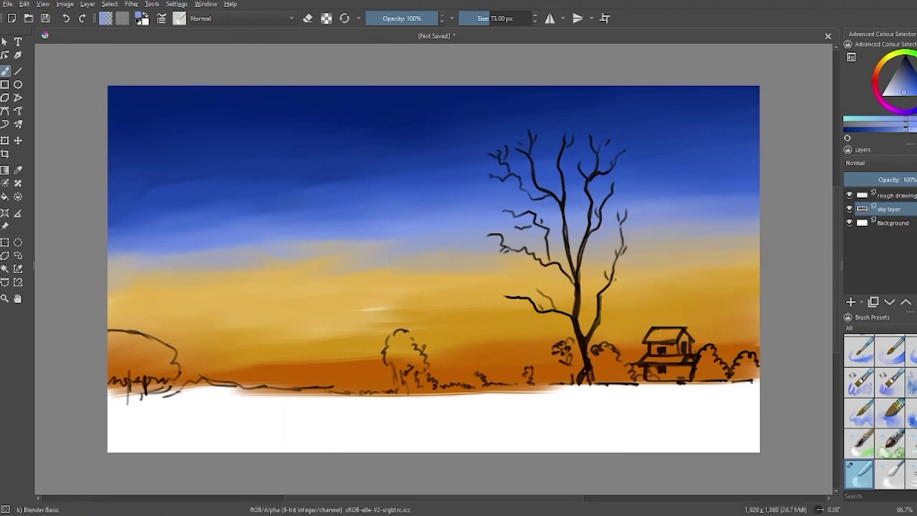
# - Enlarge the blender to 246 px and smooth the sky gradient and horizon glow into the ground
pyautogui.press(']')
pyautogui.moveTo(409, 246); pyautogui.dragTo(458, 246)
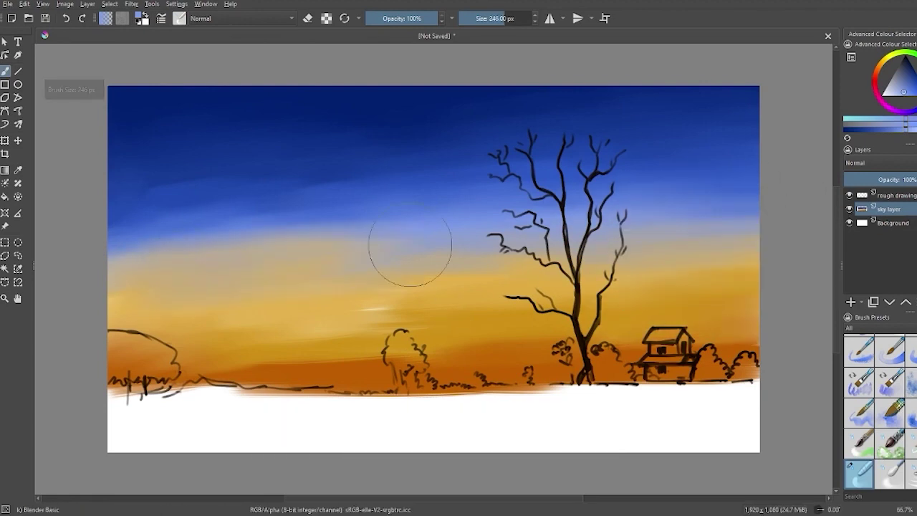
pyautogui.moveTo(344, 243)
pyautogui.mouseDown()
pyautogui.moveTo(115, 230)
pyautogui.moveTo(351, 257)
pyautogui.mouseUp()
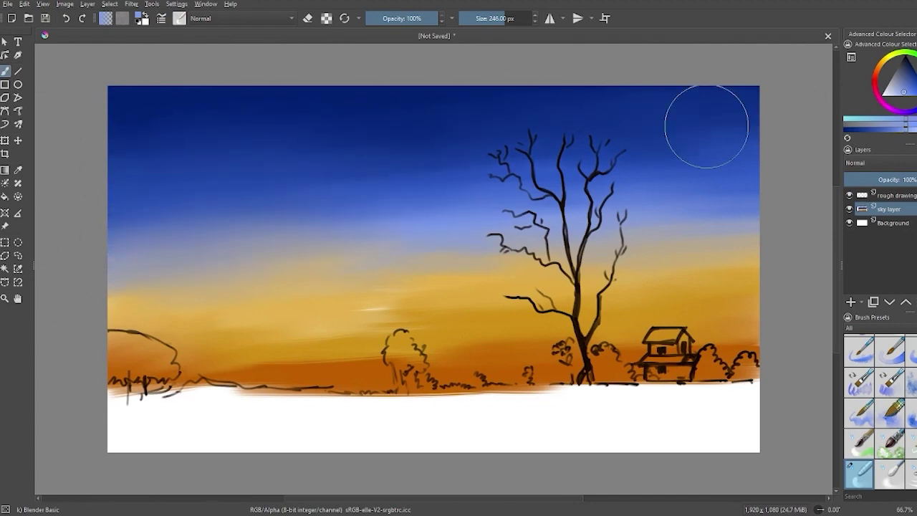
pyautogui.moveTo(601, 215); pyautogui.dragTo(759, 225)
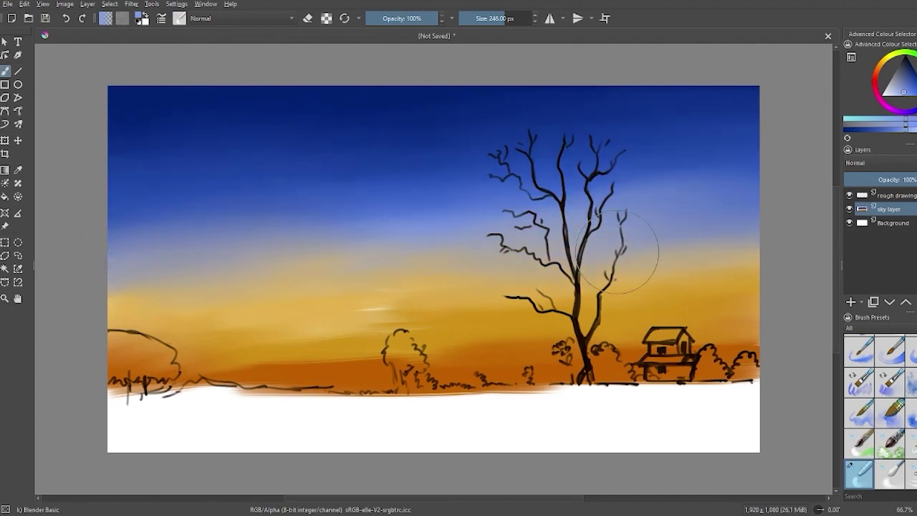
pyautogui.moveTo(602, 161); pyautogui.dragTo(745, 154)
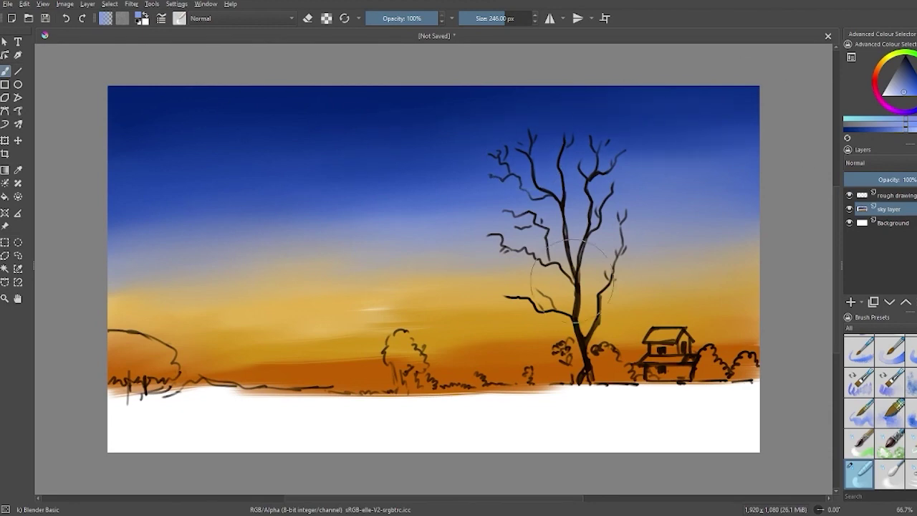
pyautogui.moveTo(501, 308); pyautogui.dragTo(207, 369)
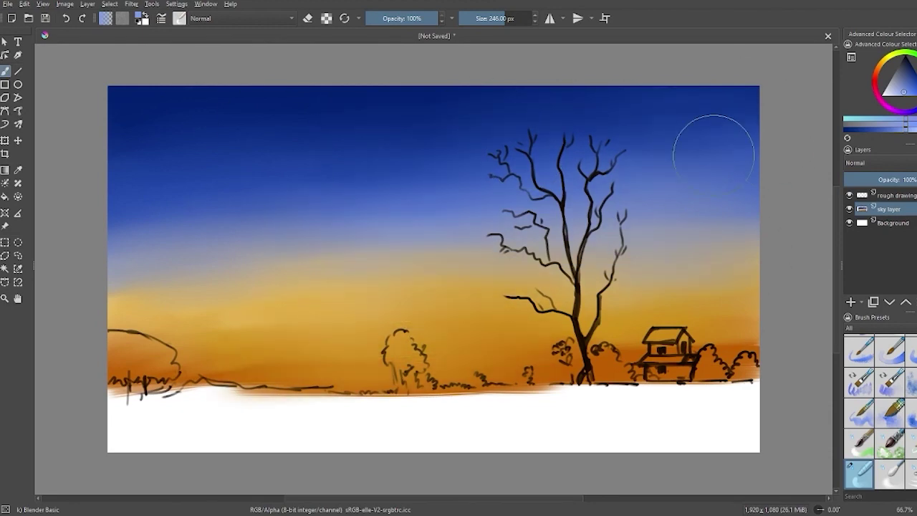
pyautogui.moveTo(322, 405); pyautogui.dragTo(107, 411)
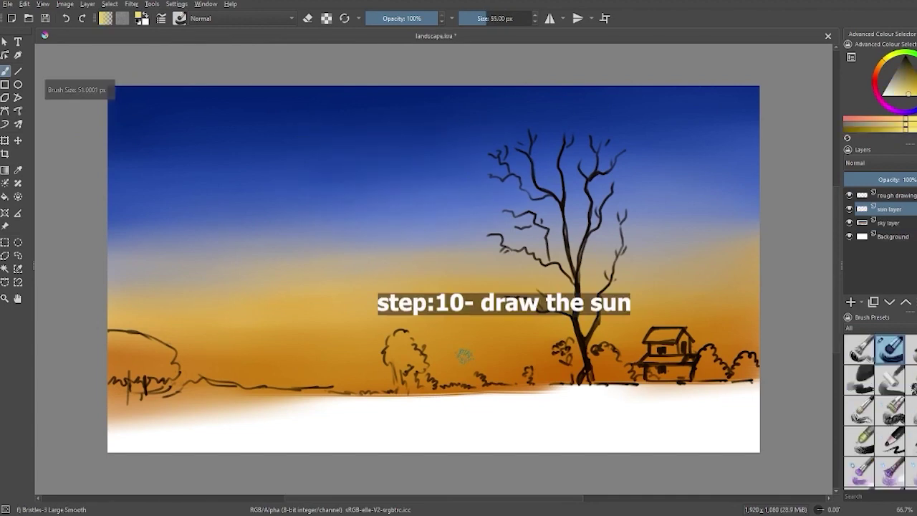
# - Paint a small yellow sun with a reddish-orange glow above the horizon, left of the bare tree
pyautogui.press('[')
pyautogui.press('[')
pyautogui.press('[')
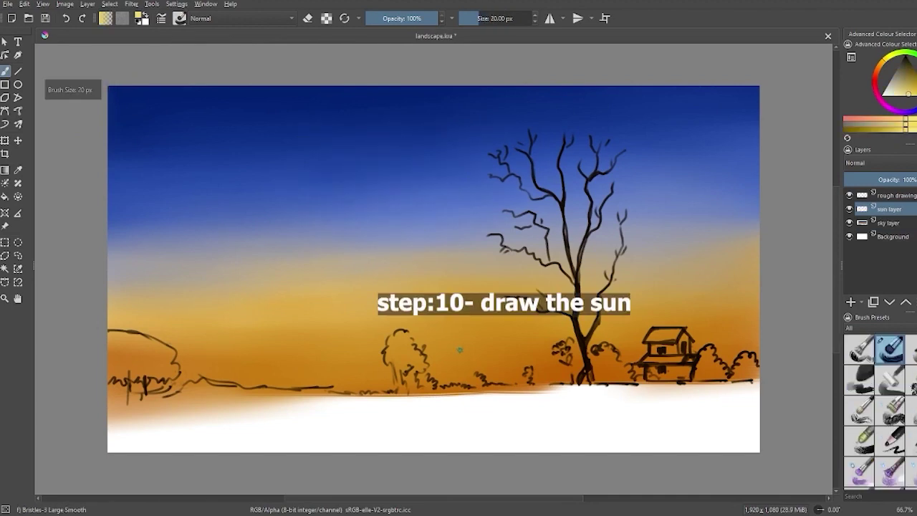
pyautogui.moveTo(460, 362); pyautogui.dragTo(456, 363)
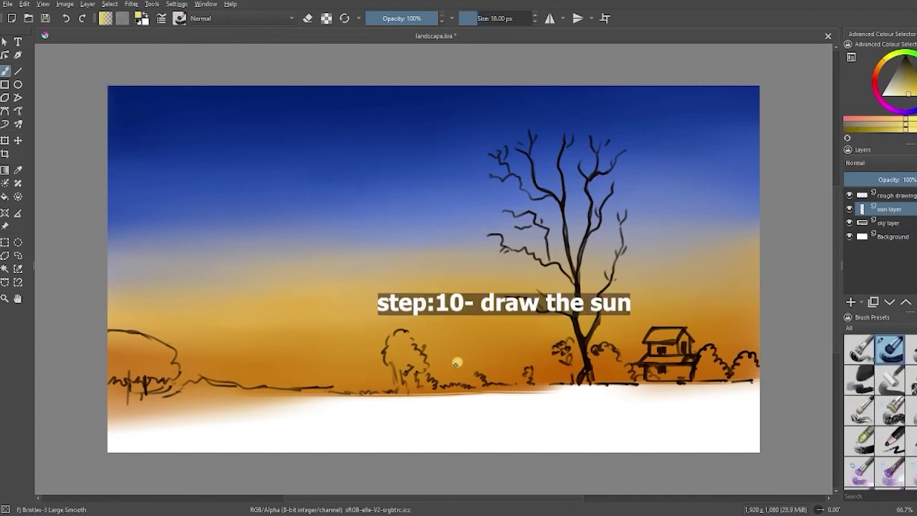
pyautogui.press('[')
pyautogui.press('[')
pyautogui.press('[')
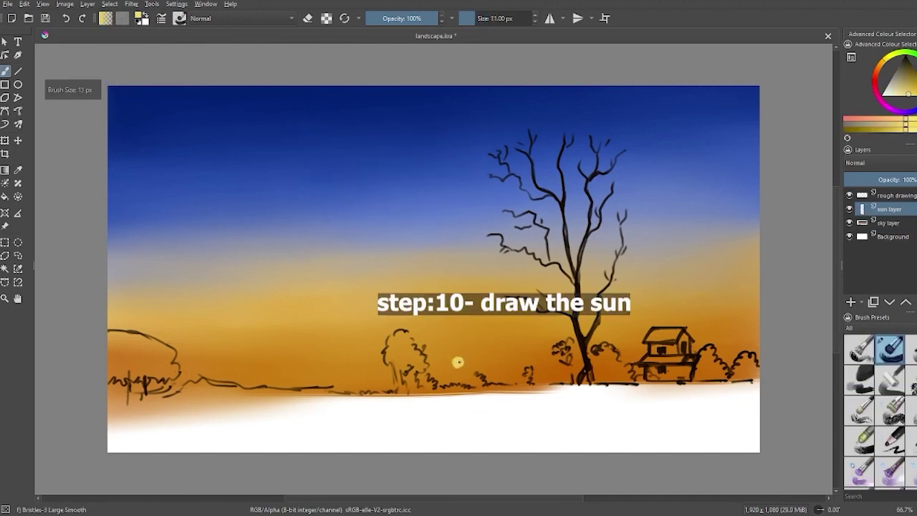
pyautogui.scroll(3, 457, 362)
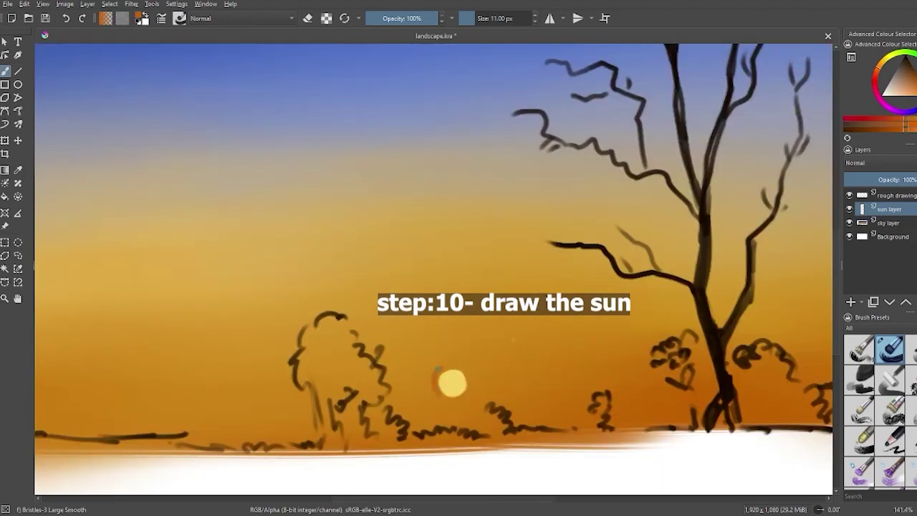
pyautogui.moveTo(442, 394)
pyautogui.mouseDown()
pyautogui.moveTo(448, 399)
pyautogui.moveTo(442, 368)
pyautogui.mouseUp()
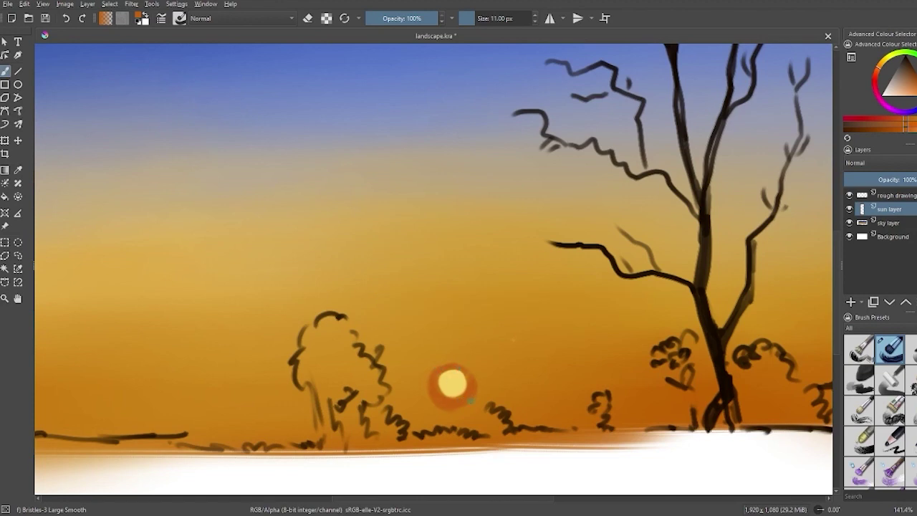
pyautogui.moveTo(467, 365); pyautogui.dragTo(467, 364)
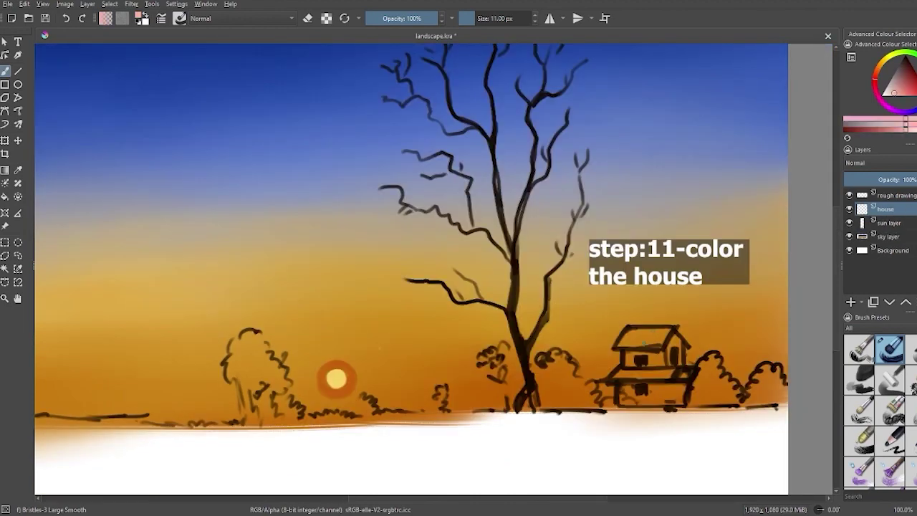
# - Paint the house walls pink and its roof dark red
pyautogui.moveTo(628, 357)
pyautogui.mouseDown()
pyautogui.moveTo(667, 357)
pyautogui.moveTo(666, 349)
pyautogui.moveTo(679, 369)
pyautogui.mouseUp()
pyautogui.moveTo(622, 387)
pyautogui.mouseDown()
pyautogui.moveTo(684, 392)
pyautogui.moveTo(641, 372)
pyautogui.moveTo(675, 394)
pyautogui.mouseUp()
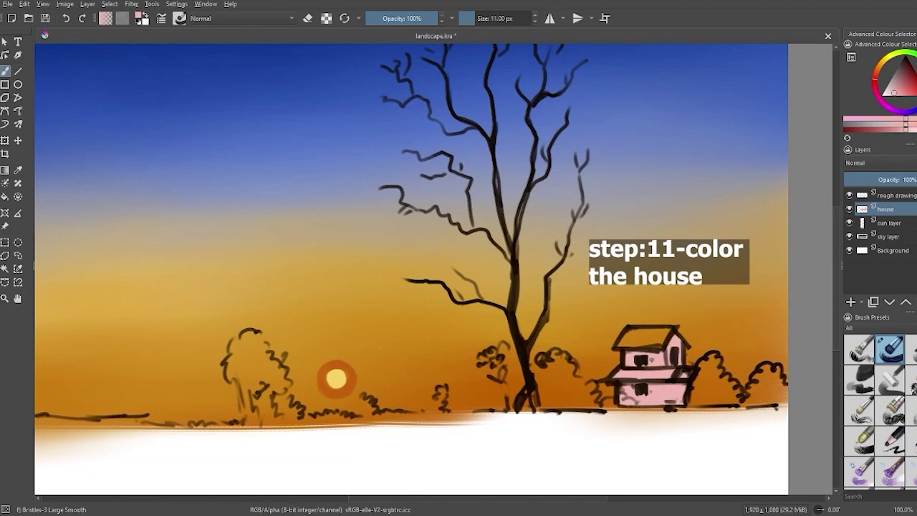
pyautogui.moveTo(885, 84); pyautogui.dragTo(906, 72)
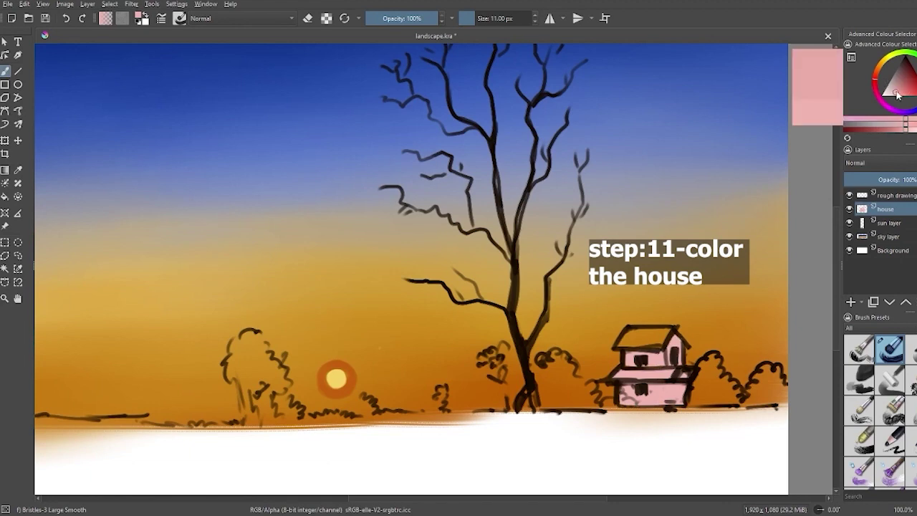
pyautogui.moveTo(619, 343)
pyautogui.mouseDown()
pyautogui.moveTo(668, 336)
pyautogui.moveTo(626, 345)
pyautogui.moveTo(610, 376)
pyautogui.moveTo(690, 369)
pyautogui.moveTo(669, 377)
pyautogui.mouseUp()
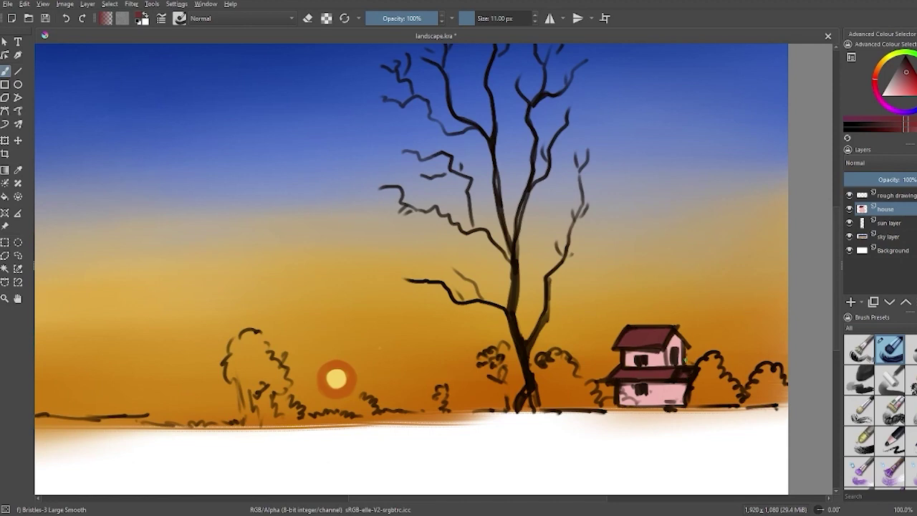
pyautogui.moveTo(624, 346); pyautogui.dragTo(668, 333)
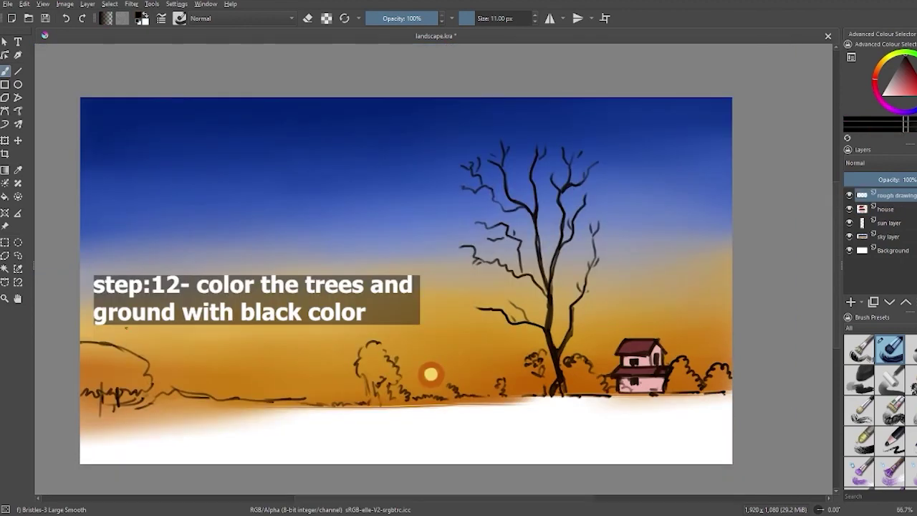
# - Paint the bottom-left ground and the left tree's canopy solid black
pyautogui.moveTo(91, 340)
pyautogui.mouseDown()
pyautogui.moveTo(138, 352)
pyautogui.moveTo(119, 366)
pyautogui.moveTo(83, 359)
pyautogui.mouseUp()
pyautogui.press(']')
pyautogui.moveTo(126, 417)
pyautogui.mouseDown()
pyautogui.moveTo(258, 420)
pyautogui.moveTo(162, 428)
pyautogui.moveTo(549, 425)
pyautogui.moveTo(194, 432)
pyautogui.moveTo(728, 426)
pyautogui.moveTo(604, 405)
pyautogui.moveTo(685, 395)
pyautogui.moveTo(302, 412)
pyautogui.mouseUp()
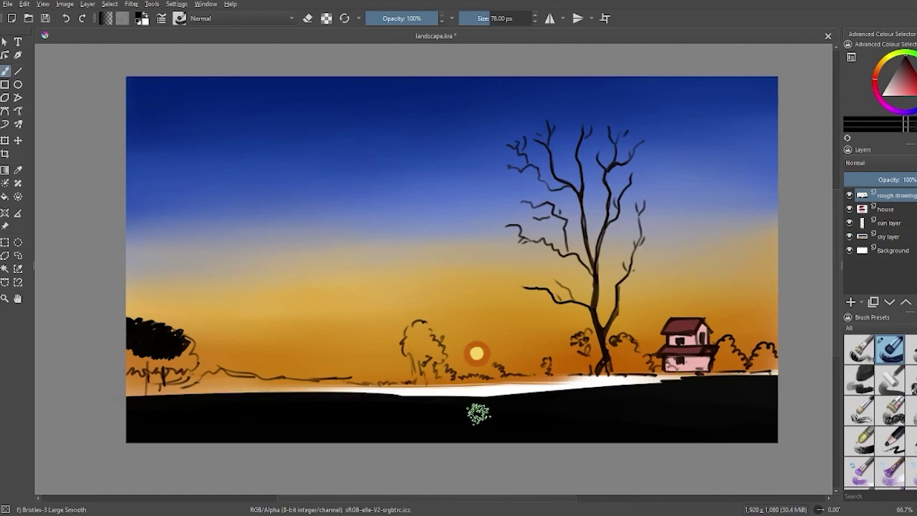
pyautogui.press('[')
pyautogui.press('[')
pyautogui.press('[')
pyautogui.moveTo(190, 340)
pyautogui.mouseDown()
pyautogui.moveTo(189, 367)
pyautogui.moveTo(178, 360)
pyautogui.moveTo(176, 339)
pyautogui.moveTo(159, 365)
pyautogui.moveTo(126, 367)
pyautogui.mouseUp()
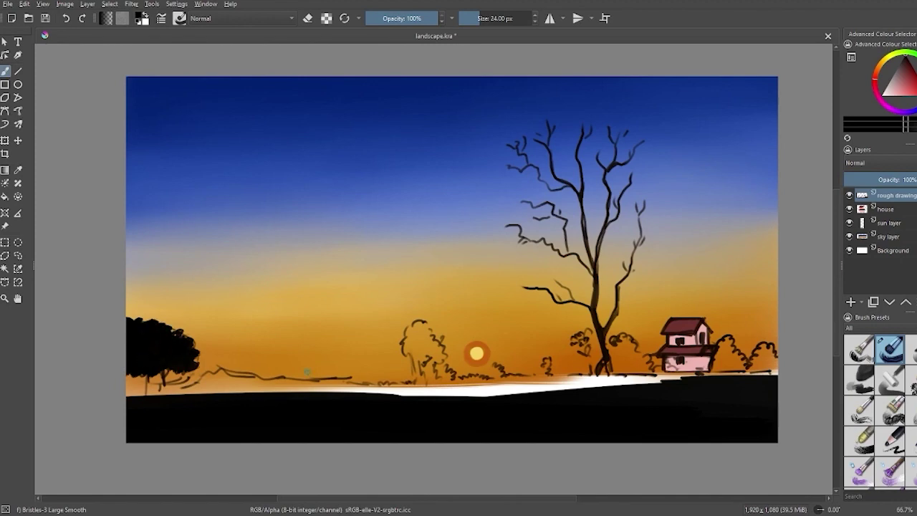
pyautogui.moveTo(133, 372)
pyautogui.mouseDown()
pyautogui.moveTo(175, 374)
pyautogui.moveTo(179, 363)
pyautogui.moveTo(188, 390)
pyautogui.moveTo(209, 371)
pyautogui.moveTo(224, 374)
pyautogui.moveTo(212, 393)
pyautogui.moveTo(229, 371)
pyautogui.moveTo(251, 392)
pyautogui.moveTo(247, 374)
pyautogui.moveTo(273, 371)
pyautogui.moveTo(304, 390)
pyautogui.moveTo(246, 386)
pyautogui.mouseUp()
# - With a smaller brush, extend black bush and small-tree silhouettes along the horizon
pyautogui.press('[')
pyautogui.press('[')
pyautogui.press('[')
pyautogui.moveTo(180, 395); pyautogui.dragTo(174, 387)
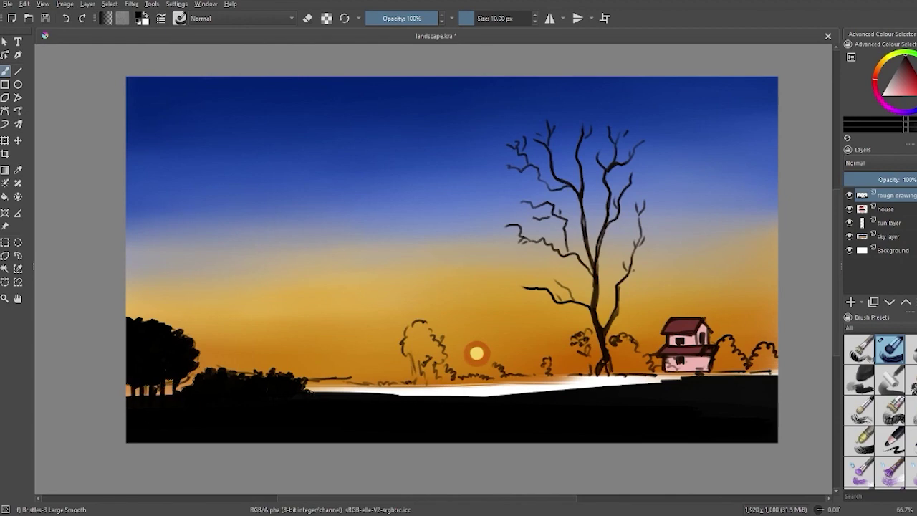
pyautogui.moveTo(303, 394)
pyautogui.mouseDown()
pyautogui.moveTo(333, 381)
pyautogui.moveTo(303, 384)
pyautogui.moveTo(379, 389)
pyautogui.moveTo(406, 378)
pyautogui.mouseUp()
pyautogui.moveTo(374, 371); pyautogui.dragTo(351, 386)
pyautogui.moveTo(313, 361)
pyautogui.mouseDown()
pyautogui.moveTo(308, 379)
pyautogui.moveTo(302, 371)
pyautogui.mouseUp()
pyautogui.moveTo(368, 391)
pyautogui.mouseDown()
pyautogui.moveTo(416, 384)
pyautogui.moveTo(410, 344)
pyautogui.moveTo(418, 323)
pyautogui.moveTo(413, 349)
pyautogui.moveTo(439, 352)
pyautogui.moveTo(422, 347)
pyautogui.mouseUp()
# - Fill the middle tree's canopy, thin trunks and a small bush with black
pyautogui.moveTo(424, 346)
pyautogui.mouseDown()
pyautogui.moveTo(413, 371)
pyautogui.moveTo(430, 323)
pyautogui.mouseUp()
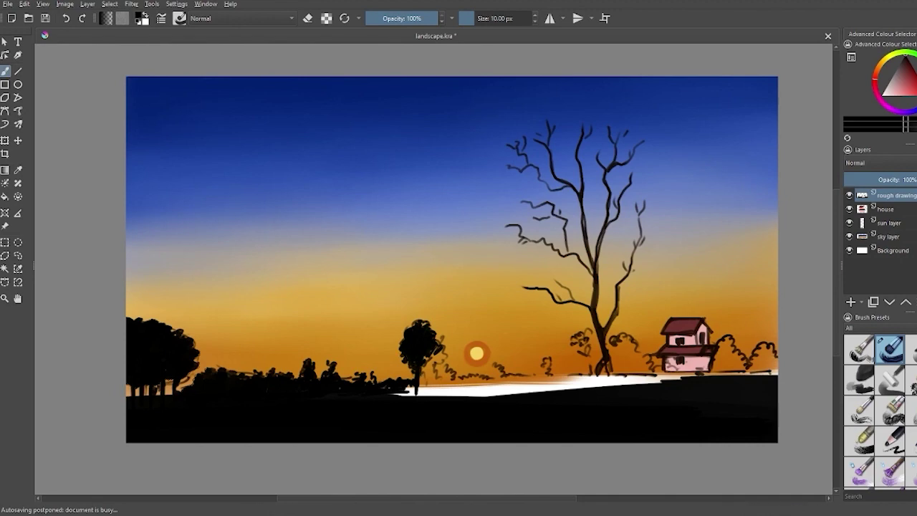
pyautogui.moveTo(425, 356); pyautogui.dragTo(430, 396)
pyautogui.moveTo(435, 354)
pyautogui.mouseDown()
pyautogui.moveTo(435, 395)
pyautogui.moveTo(463, 373)
pyautogui.moveTo(466, 382)
pyautogui.moveTo(515, 369)
pyautogui.moveTo(484, 387)
pyautogui.mouseUp()
pyautogui.moveTo(408, 389)
pyautogui.mouseDown()
pyautogui.moveTo(390, 395)
pyautogui.moveTo(429, 390)
pyautogui.moveTo(441, 337)
pyautogui.mouseUp()
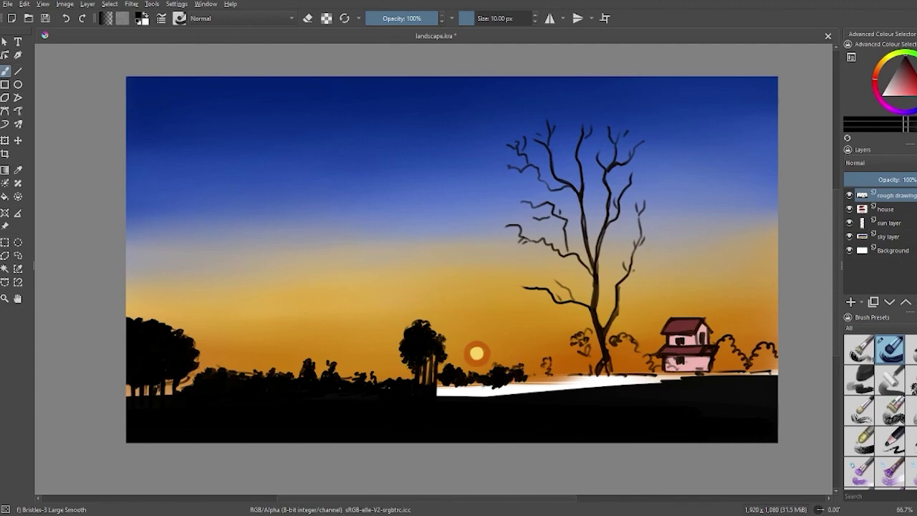
# - Paint black bush foliage around the bare tree and house at 8 px and 15 px
pyautogui.press('[')
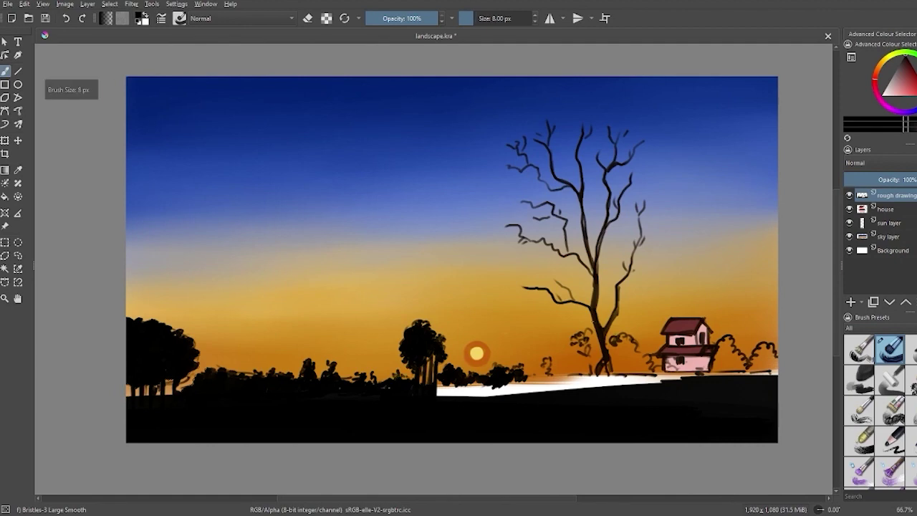
pyautogui.moveTo(572, 338)
pyautogui.mouseDown()
pyautogui.moveTo(583, 354)
pyautogui.moveTo(571, 360)
pyautogui.moveTo(591, 332)
pyautogui.moveTo(595, 350)
pyautogui.moveTo(579, 360)
pyautogui.moveTo(599, 361)
pyautogui.moveTo(557, 369)
pyautogui.moveTo(576, 376)
pyautogui.mouseUp()
pyautogui.moveTo(582, 336)
pyautogui.mouseDown()
pyautogui.moveTo(565, 387)
pyautogui.moveTo(546, 369)
pyautogui.moveTo(546, 388)
pyautogui.mouseUp()
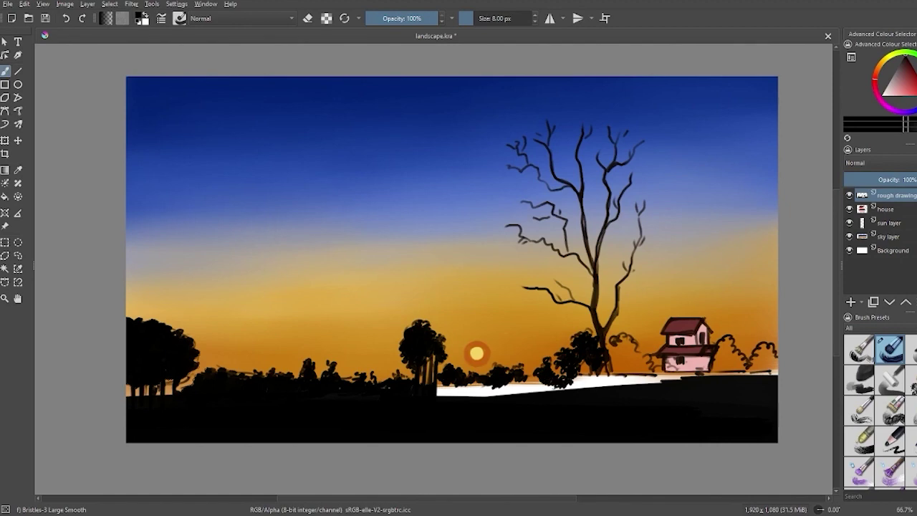
pyautogui.press(']')
pyautogui.moveTo(613, 340)
pyautogui.mouseDown()
pyautogui.moveTo(639, 361)
pyautogui.moveTo(637, 387)
pyautogui.moveTo(465, 395)
pyautogui.moveTo(446, 387)
pyautogui.moveTo(686, 380)
pyautogui.moveTo(718, 370)
pyautogui.moveTo(731, 340)
pyautogui.moveTo(728, 362)
pyautogui.moveTo(753, 352)
pyautogui.moveTo(719, 373)
pyautogui.moveTo(702, 362)
pyautogui.moveTo(772, 347)
pyautogui.moveTo(758, 405)
pyautogui.mouseUp()
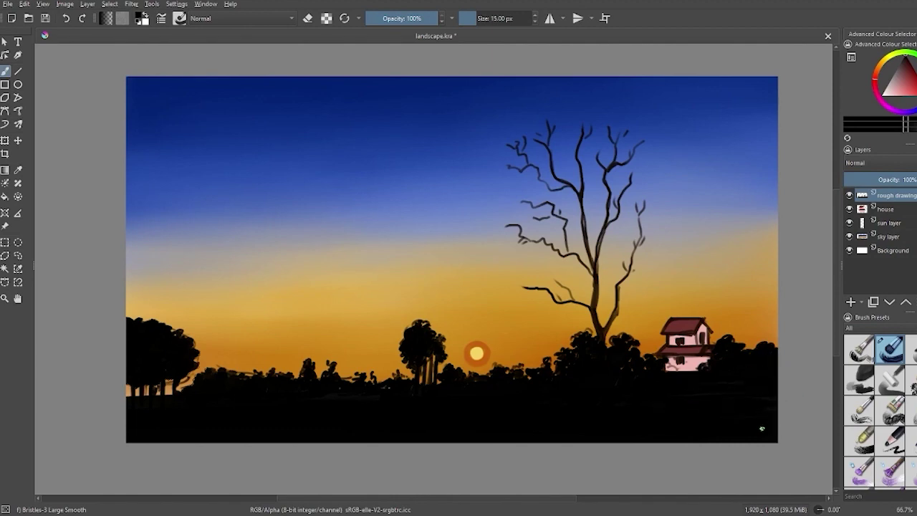
# - Erase the sketch lines over the house roof, windows and lower walls
pyautogui.press('e')
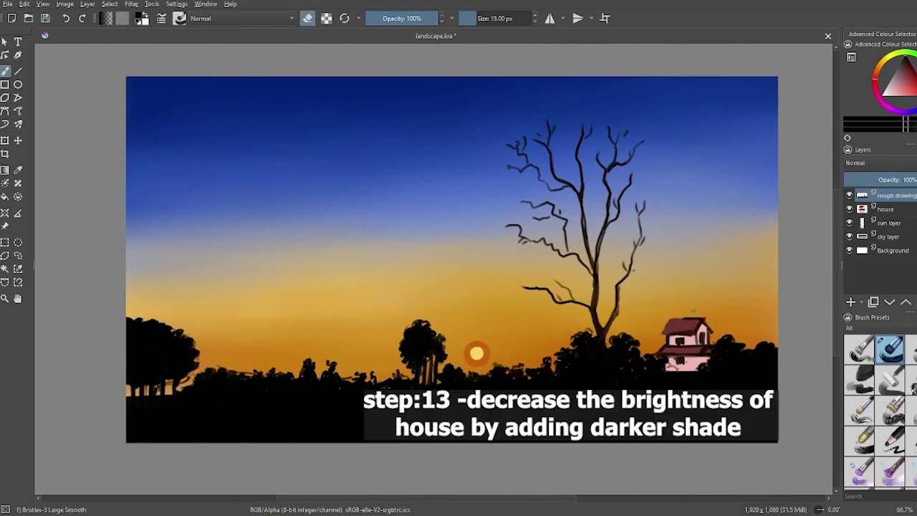
pyautogui.moveTo(682, 321)
pyautogui.mouseDown()
pyautogui.moveTo(709, 343)
pyautogui.moveTo(663, 351)
pyautogui.moveTo(689, 363)
pyautogui.moveTo(712, 349)
pyautogui.mouseUp()
pyautogui.moveTo(713, 348); pyautogui.dragTo(685, 365)
pyautogui.press('e')
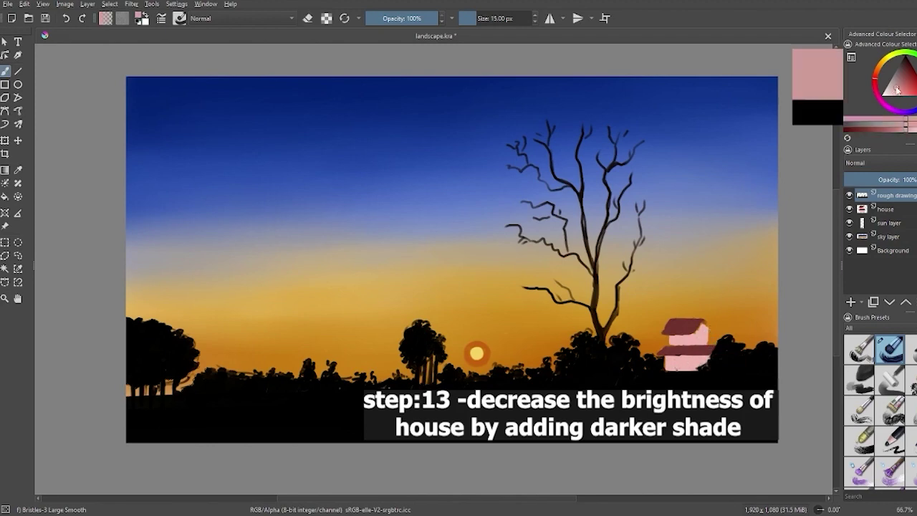
# - Sample the roof's dark maroon and shade the house's upper right and lower walls darker
pyautogui.keyDown('ctrl'); pyautogui.click(684, 327); pyautogui.keyUp('ctrl')
pyautogui.moveTo(671, 337); pyautogui.dragTo(694, 342)
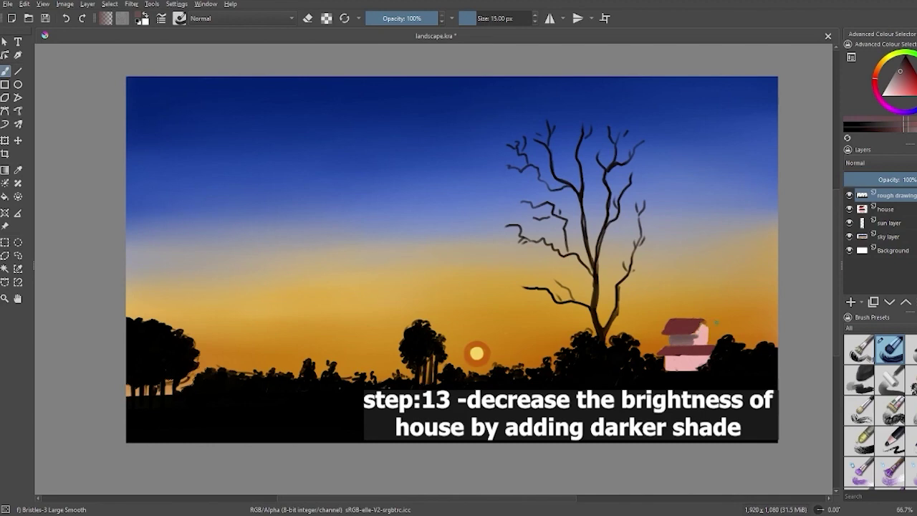
pyautogui.moveTo(703, 327); pyautogui.dragTo(705, 342)
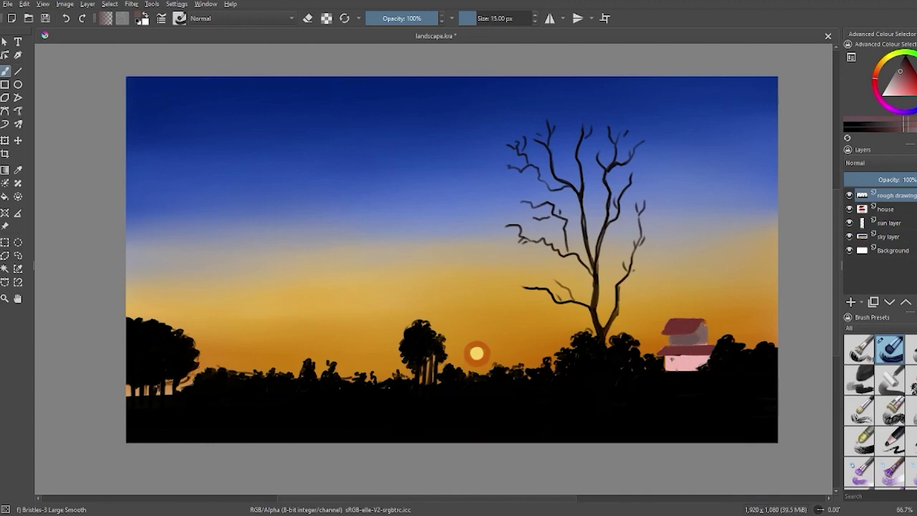
pyautogui.moveTo(668, 357); pyautogui.dragTo(707, 363)
# - Pick a darker roof red, shrink the brush to 13 px and add a darker roof mark
pyautogui.keyDown('ctrl'); pyautogui.click(686, 326); pyautogui.keyUp('ctrl')
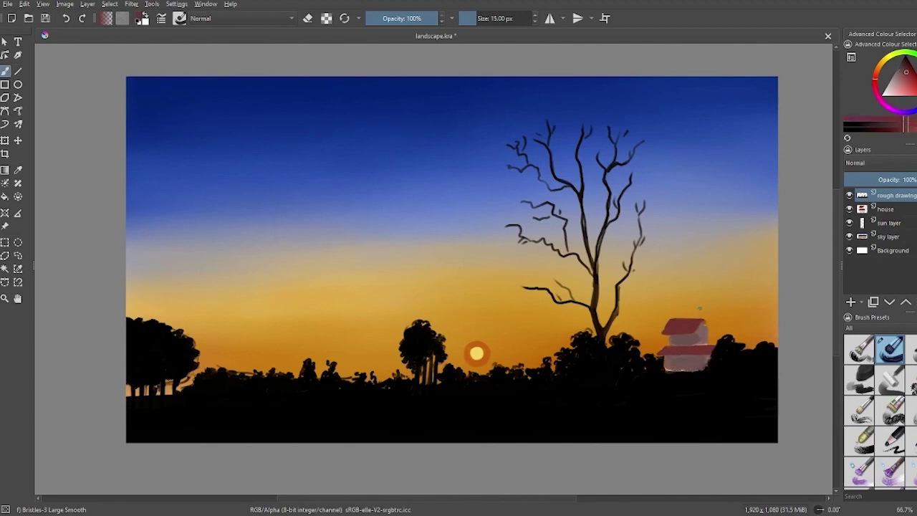
pyautogui.moveTo(906, 75); pyautogui.dragTo(906, 64)
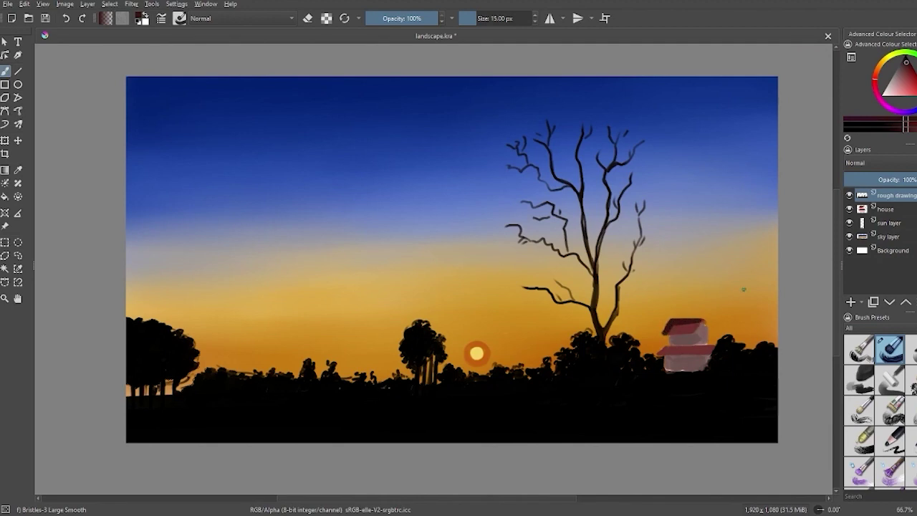
pyautogui.press('[')
pyautogui.press('[')
pyautogui.moveTo(686, 329); pyautogui.dragTo(676, 323)
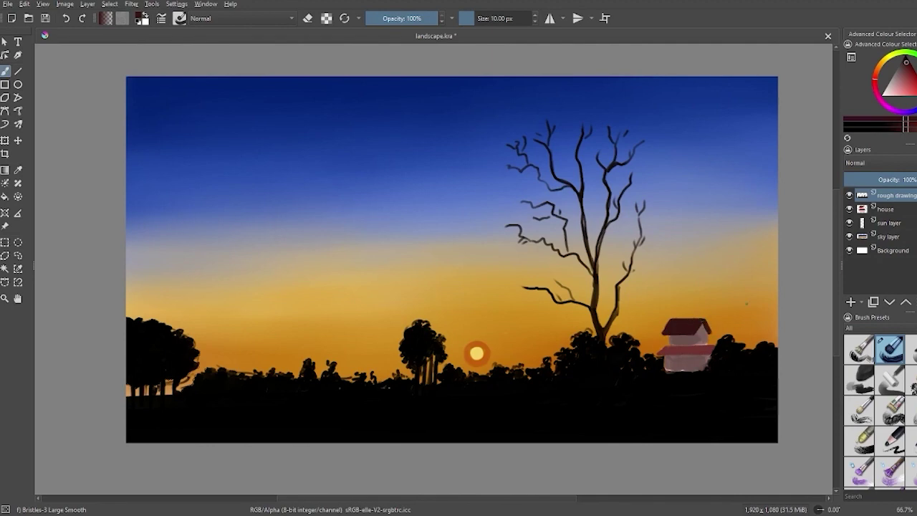
pyautogui.keyDown('ctrl'); pyautogui.click(711, 315); pyautogui.keyUp('ctrl')
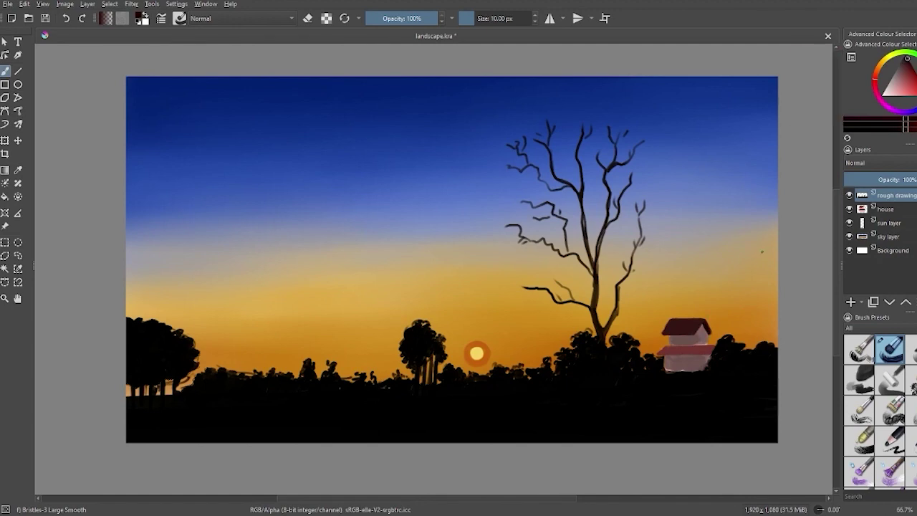
pyautogui.keyDown('ctrl'); pyautogui.click(680, 326); pyautogui.keyUp('ctrl')
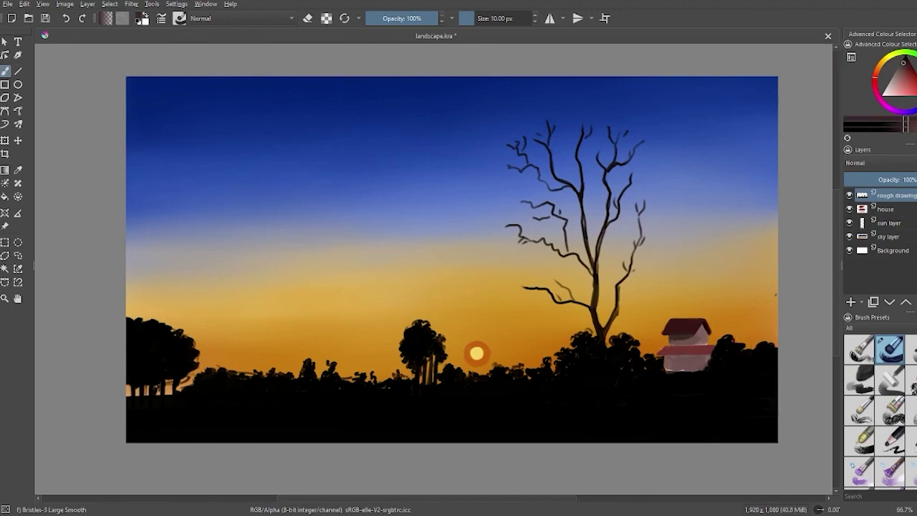
pyautogui.scroll(1, 509, 312)
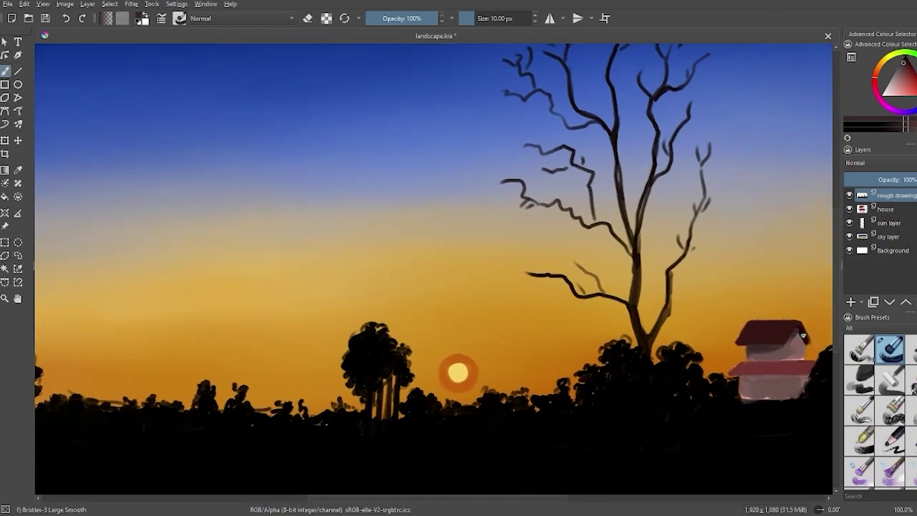
# - Try near-black strokes on the house's door, eave band and lower wall, then undo them
pyautogui.click(906, 59)
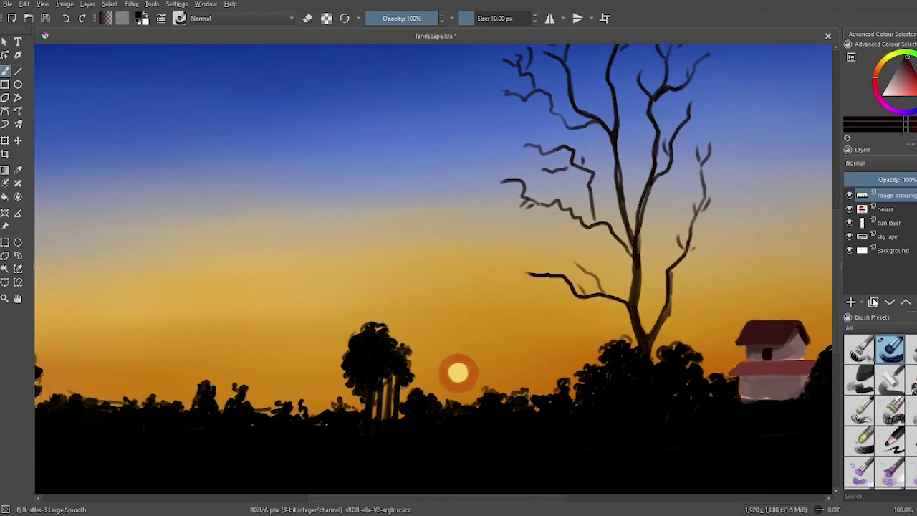
pyautogui.moveTo(817, 328); pyautogui.dragTo(751, 294)
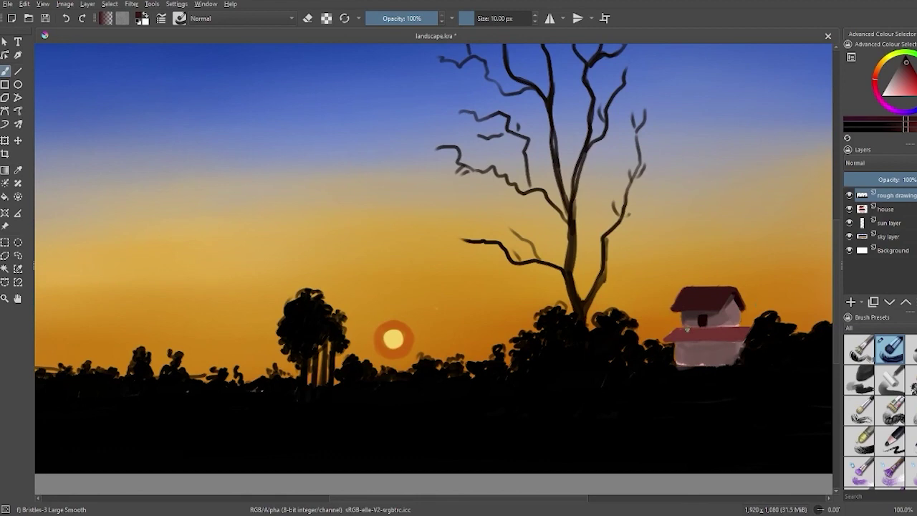
pyautogui.moveTo(686, 330); pyautogui.dragTo(745, 328)
pyautogui.moveTo(665, 342)
pyautogui.mouseDown()
pyautogui.moveTo(729, 341)
pyautogui.moveTo(705, 336)
pyautogui.moveTo(713, 329)
pyautogui.moveTo(734, 339)
pyautogui.mouseUp()
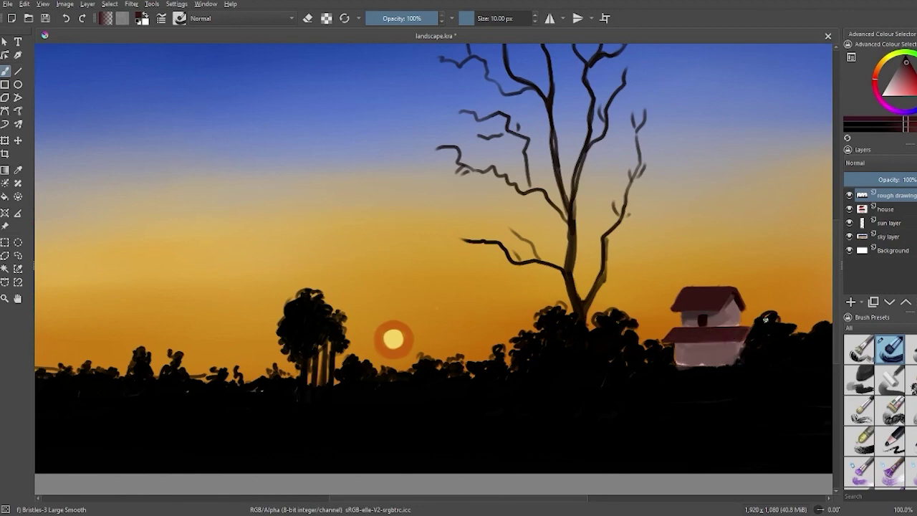
pyautogui.hotkey('ctrl', 'z')
pyautogui.hotkey('ctrl', 'z')
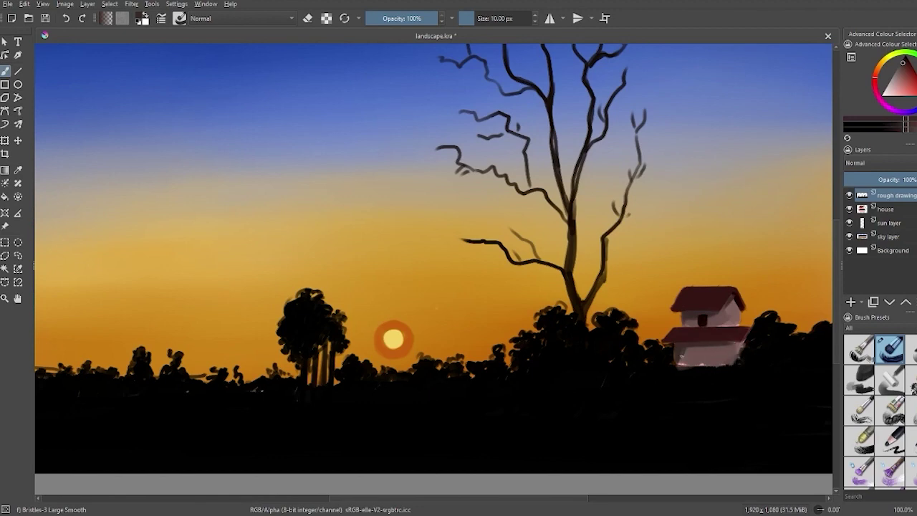
pyautogui.moveTo(682, 356)
pyautogui.mouseDown()
pyautogui.moveTo(737, 343)
pyautogui.moveTo(681, 351)
pyautogui.moveTo(706, 356)
pyautogui.mouseUp()
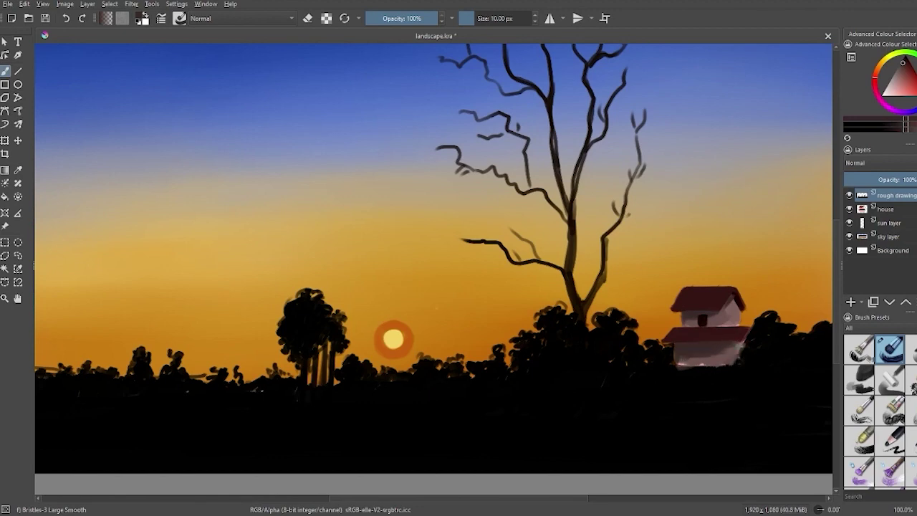
pyautogui.hotkey('ctrl', 'z')
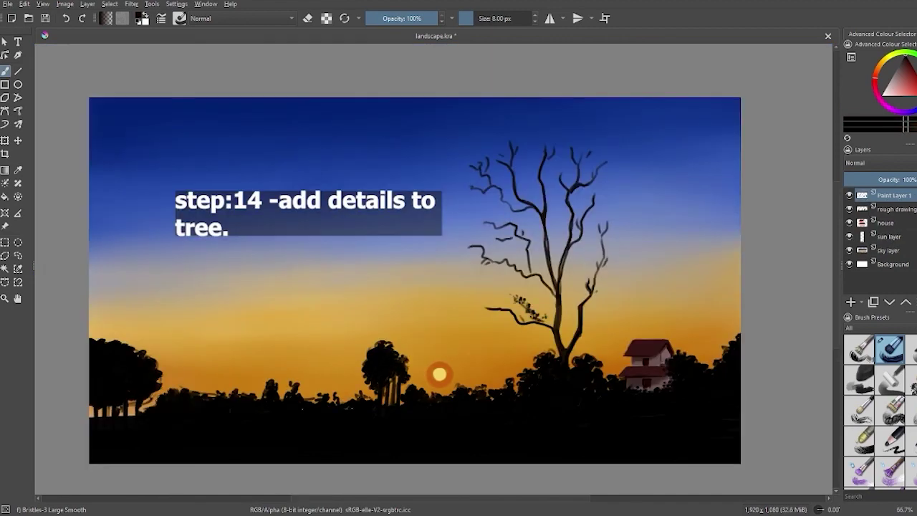
# - Paint dark leaf clusters and a thin left branch on the tree's upper and right branches
pyautogui.moveTo(469, 249); pyautogui.dragTo(458, 223)
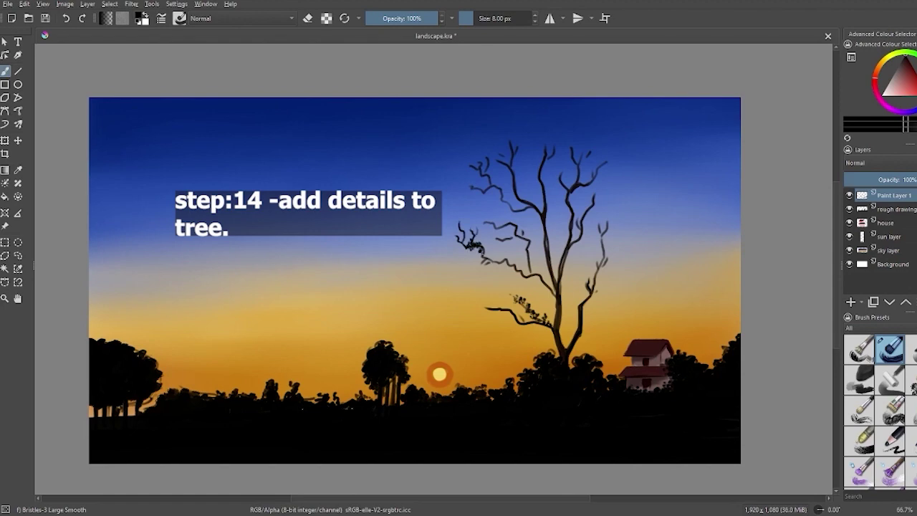
pyautogui.moveTo(564, 188); pyautogui.dragTo(560, 198)
pyautogui.moveTo(560, 152)
pyautogui.mouseDown()
pyautogui.moveTo(553, 176)
pyautogui.moveTo(559, 153)
pyautogui.mouseUp()
pyautogui.moveTo(531, 137)
pyautogui.mouseDown()
pyautogui.moveTo(539, 177)
pyautogui.moveTo(513, 208)
pyautogui.mouseUp()
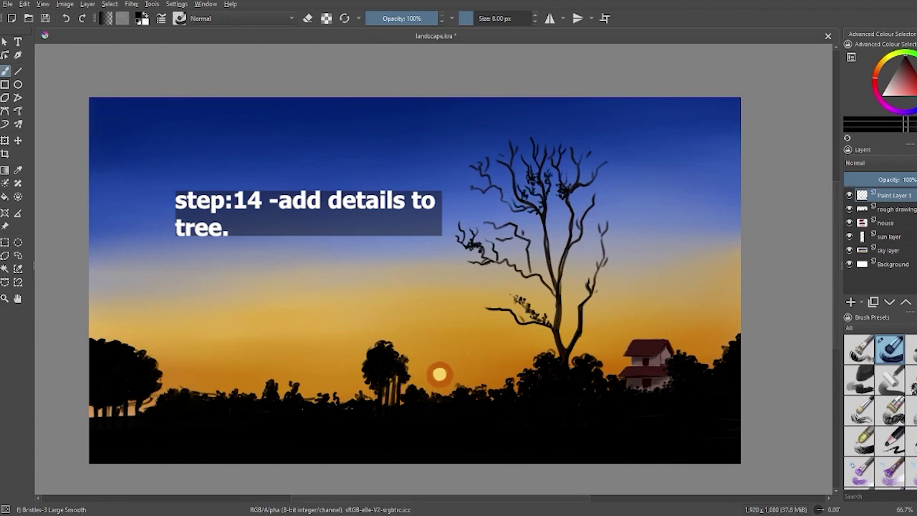
pyautogui.moveTo(568, 266); pyautogui.dragTo(557, 276)
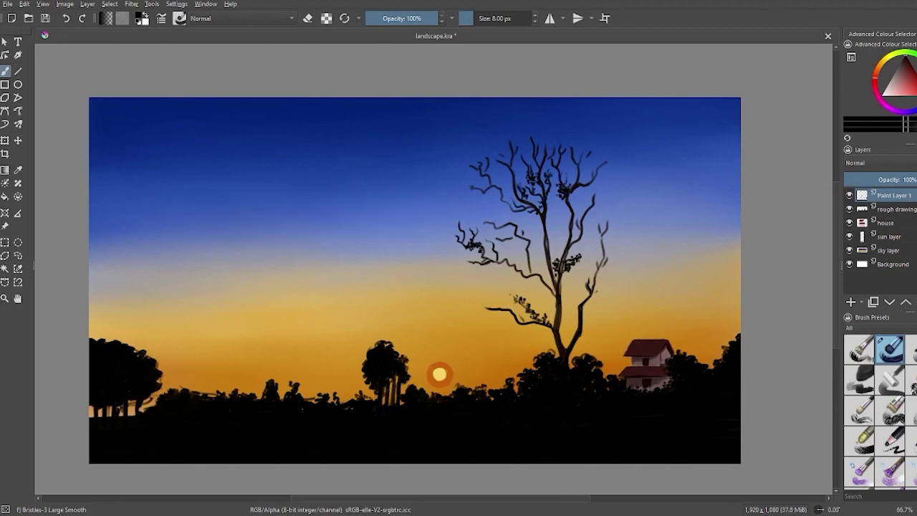
# - With Pencil-2 at 6 px, detail the trunk, extend the right branch and add a left branch
pyautogui.click(179, 18)
pyautogui.click(237, 186)
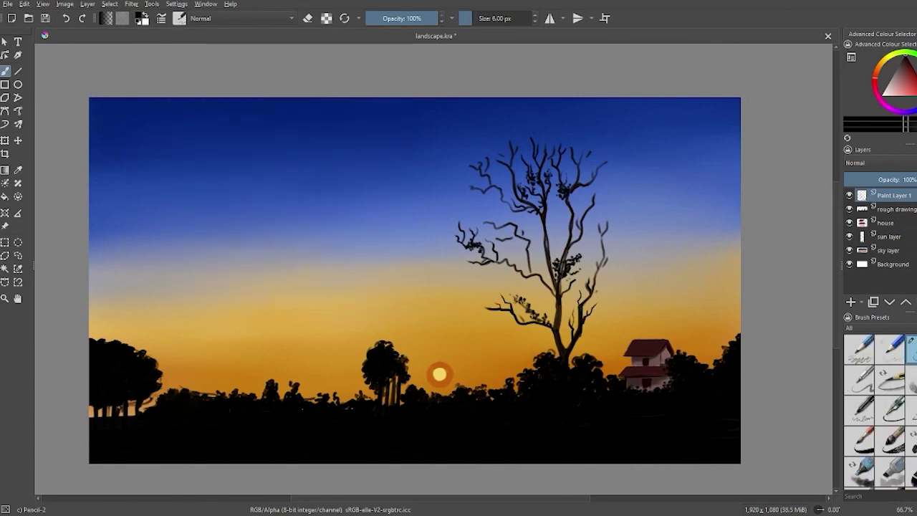
pyautogui.moveTo(552, 283); pyautogui.dragTo(585, 146)
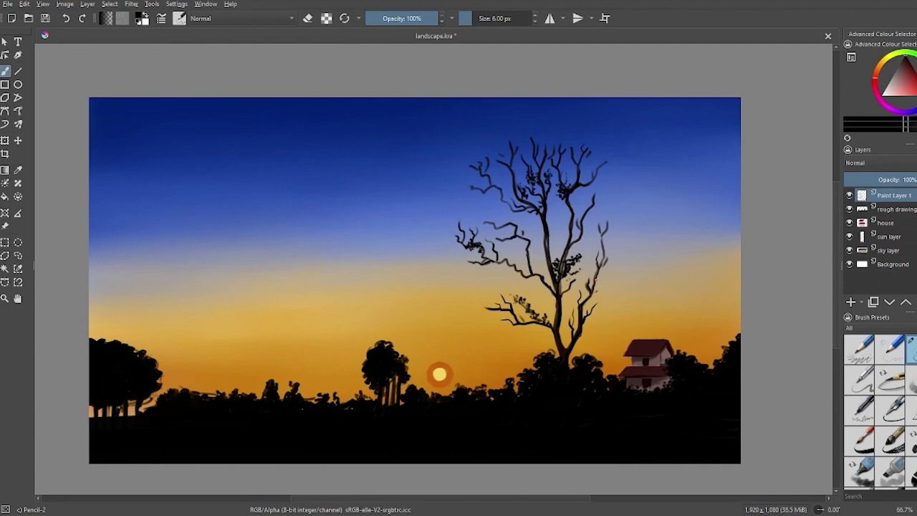
pyautogui.moveTo(604, 264); pyautogui.dragTo(607, 220)
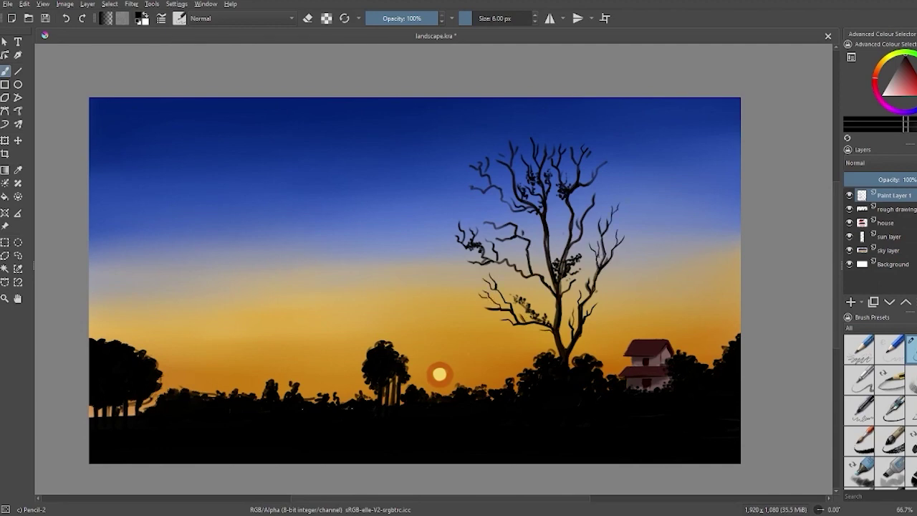
pyautogui.moveTo(527, 209); pyautogui.dragTo(478, 188)
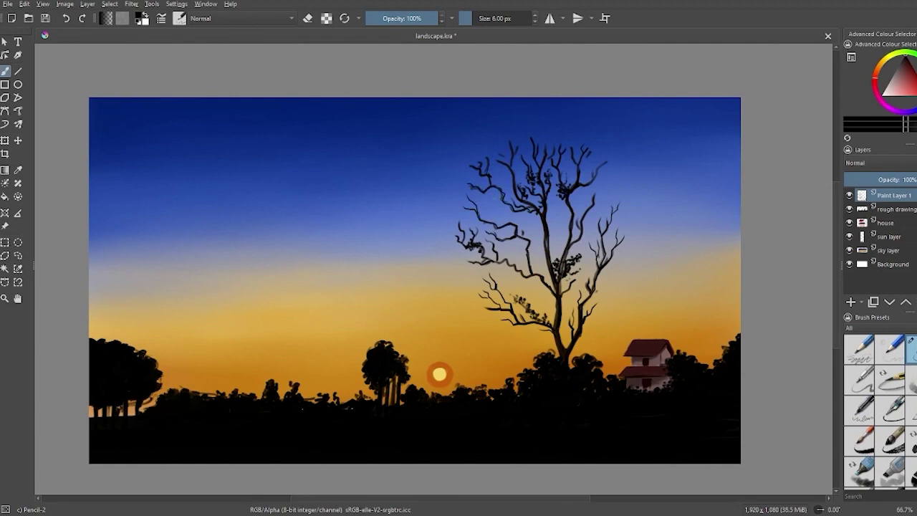
pyautogui.moveTo(575, 218); pyautogui.dragTo(561, 275)
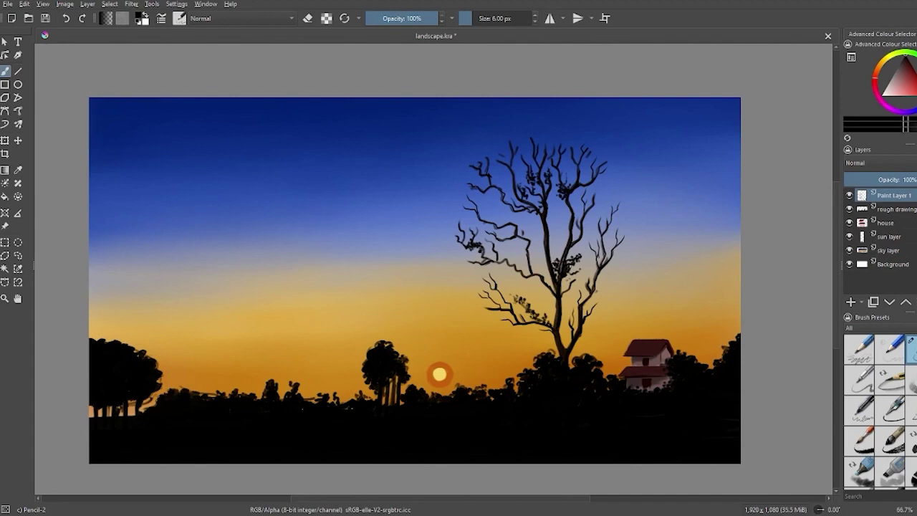
pyautogui.moveTo(557, 199); pyautogui.dragTo(546, 248)
# - Enlarge the brush to 8 then 13 px and thicken the trunk and branches
pyautogui.press(']')
pyautogui.moveTo(536, 213)
pyautogui.mouseDown()
pyautogui.moveTo(530, 273)
pyautogui.moveTo(489, 203)
pyautogui.mouseUp()
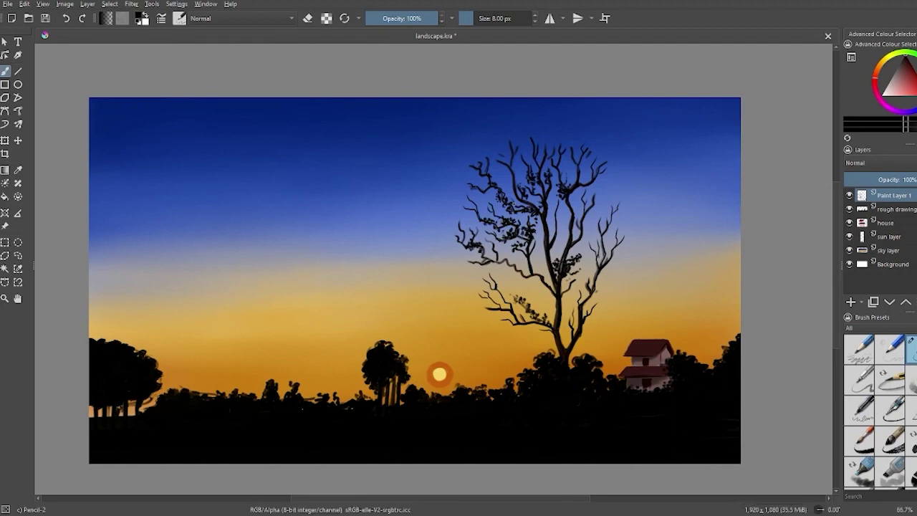
pyautogui.press(']')
pyautogui.press(']')
pyautogui.moveTo(529, 277)
pyautogui.mouseDown()
pyautogui.moveTo(497, 255)
pyautogui.moveTo(525, 270)
pyautogui.moveTo(501, 296)
pyautogui.mouseUp()
pyautogui.moveTo(544, 254)
pyautogui.mouseDown()
pyautogui.moveTo(537, 288)
pyautogui.moveTo(558, 307)
pyautogui.mouseUp()
pyautogui.moveTo(566, 224)
pyautogui.mouseDown()
pyautogui.moveTo(550, 244)
pyautogui.moveTo(566, 241)
pyautogui.moveTo(568, 251)
pyautogui.mouseUp()
pyautogui.moveTo(583, 199); pyautogui.dragTo(577, 217)
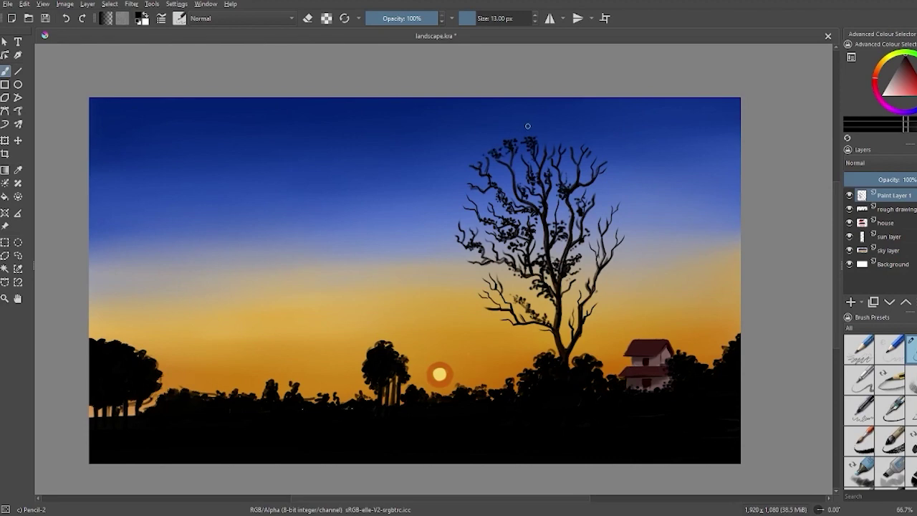
# - Add dark leaf marks to the left branches and a thin 11 px left branch
pyautogui.moveTo(461, 206); pyautogui.dragTo(478, 196)
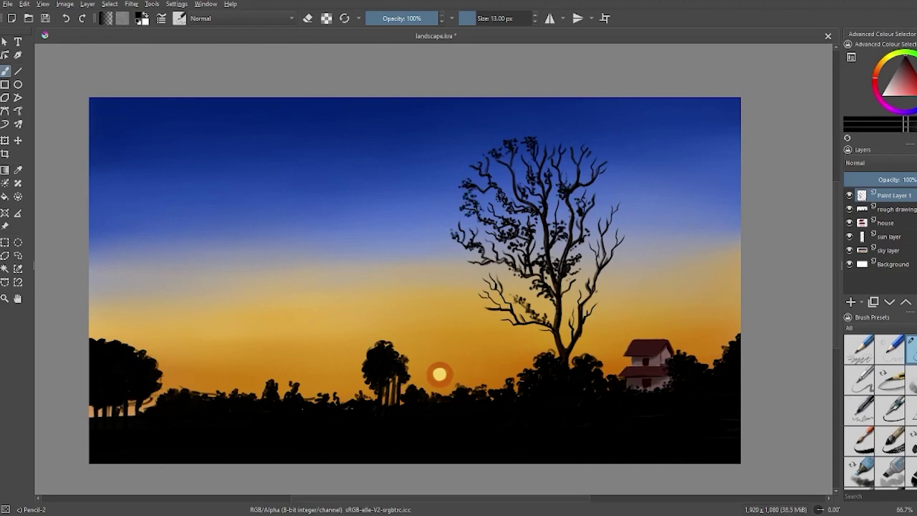
pyautogui.moveTo(506, 248); pyautogui.dragTo(485, 241)
pyautogui.moveTo(494, 243); pyautogui.dragTo(482, 237)
pyautogui.moveTo(506, 163); pyautogui.dragTo(517, 163)
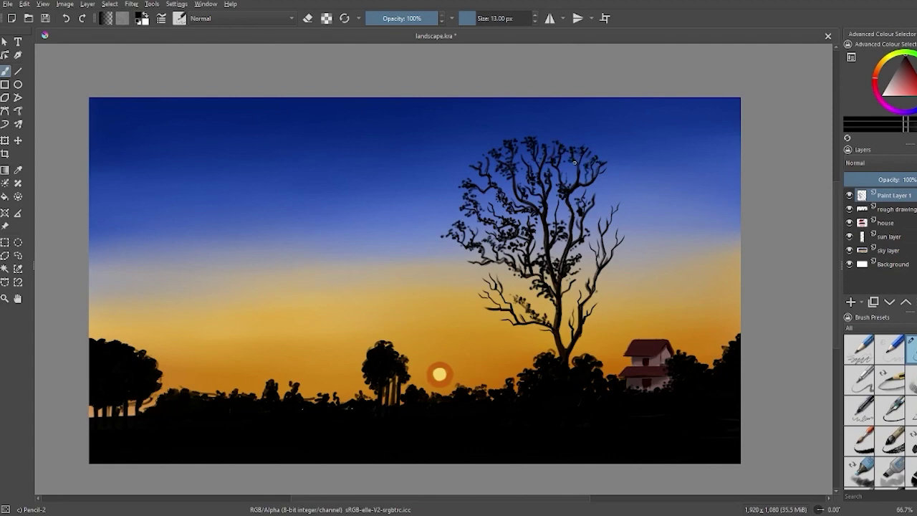
pyautogui.press('[')
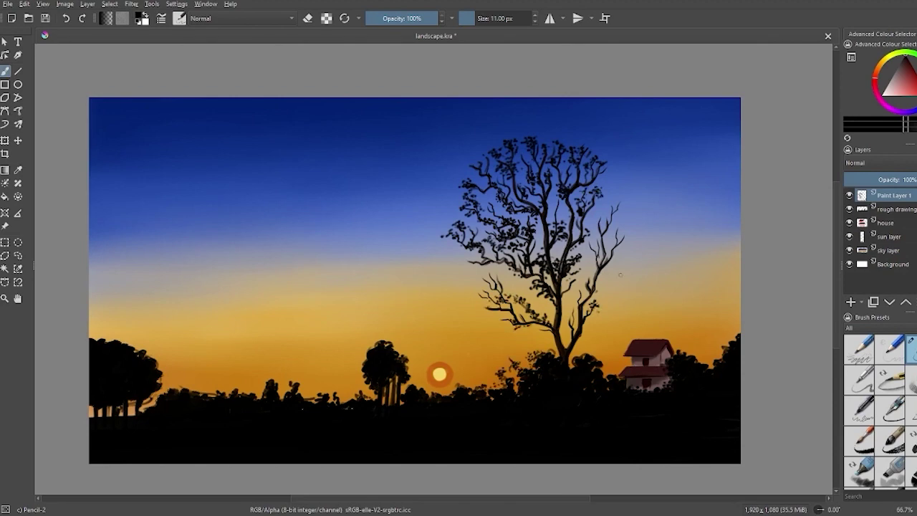
pyautogui.moveTo(473, 258)
pyautogui.mouseDown()
pyautogui.moveTo(450, 264)
pyautogui.moveTo(478, 261)
pyautogui.mouseUp()
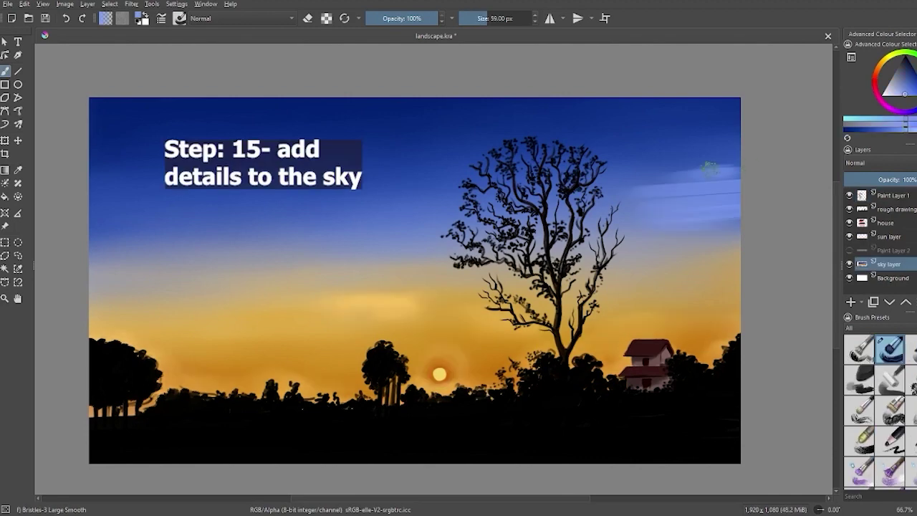
# - Paint blue cloud streaks and smudge them with Blender Basic into wisps on both sides of the tree
pyautogui.moveTo(577, 179); pyautogui.dragTo(337, 237)
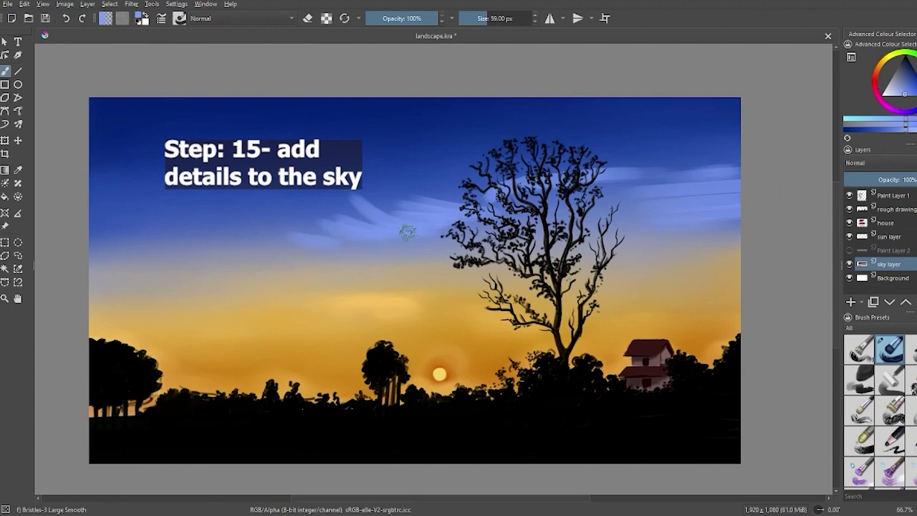
pyautogui.click(179, 18)
pyautogui.moveTo(392, 100); pyautogui.dragTo(393, 185)
pyautogui.click(215, 244)
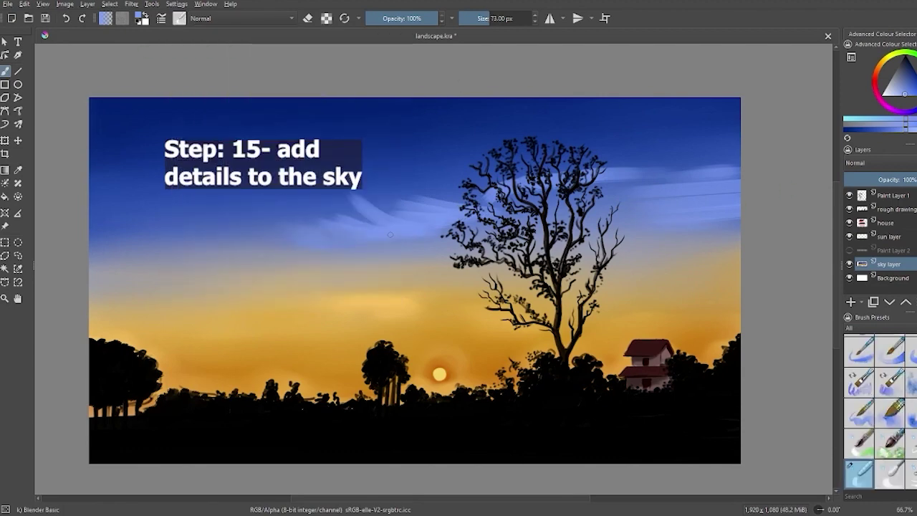
pyautogui.moveTo(390, 235); pyautogui.dragTo(337, 202)
pyautogui.moveTo(458, 197); pyautogui.dragTo(402, 221)
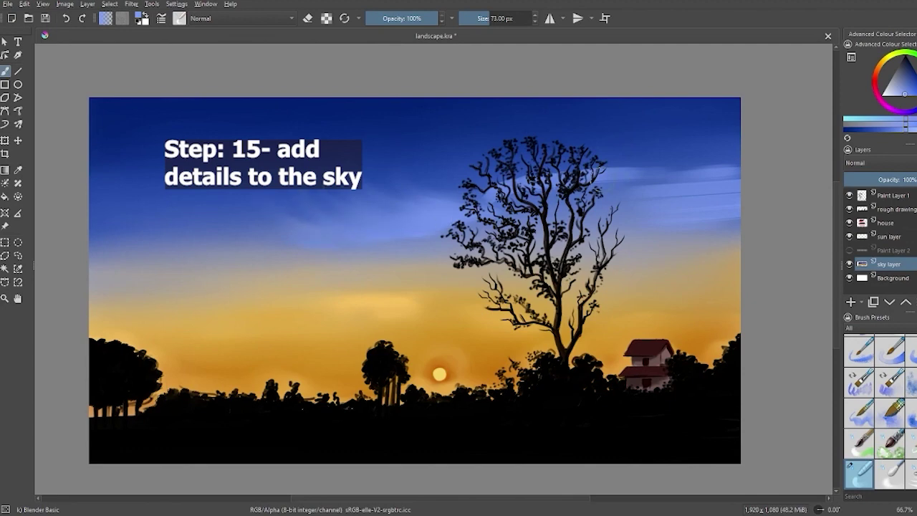
pyautogui.moveTo(609, 165)
pyautogui.mouseDown()
pyautogui.moveTo(716, 158)
pyautogui.moveTo(630, 151)
pyautogui.moveTo(686, 144)
pyautogui.moveTo(648, 151)
pyautogui.moveTo(677, 165)
pyautogui.moveTo(731, 161)
pyautogui.moveTo(667, 194)
pyautogui.mouseUp()
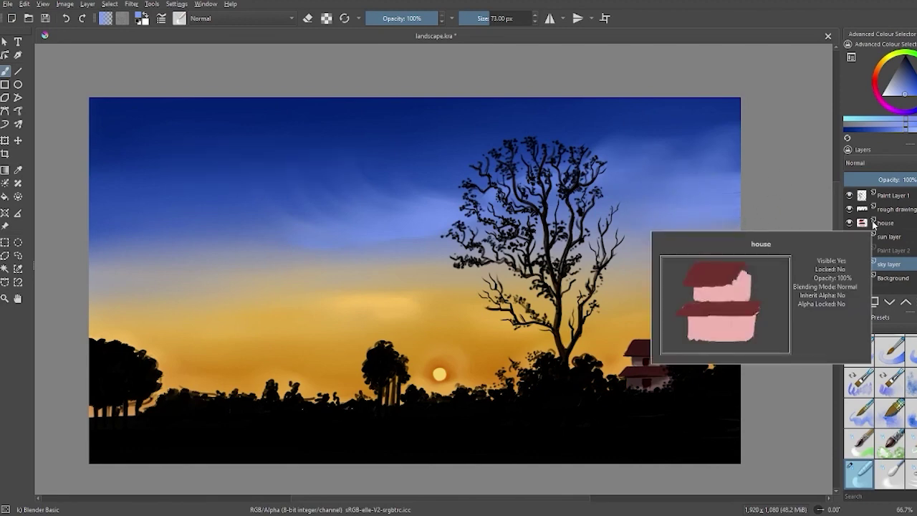
# - Switch back to Bristles-3 Large Smooth and try a white cloud stroke in the left sky, then undo it
pyautogui.click(179, 18)
pyautogui.moveTo(387, 80); pyautogui.dragTo(387, 69)
pyautogui.click(307, 212)
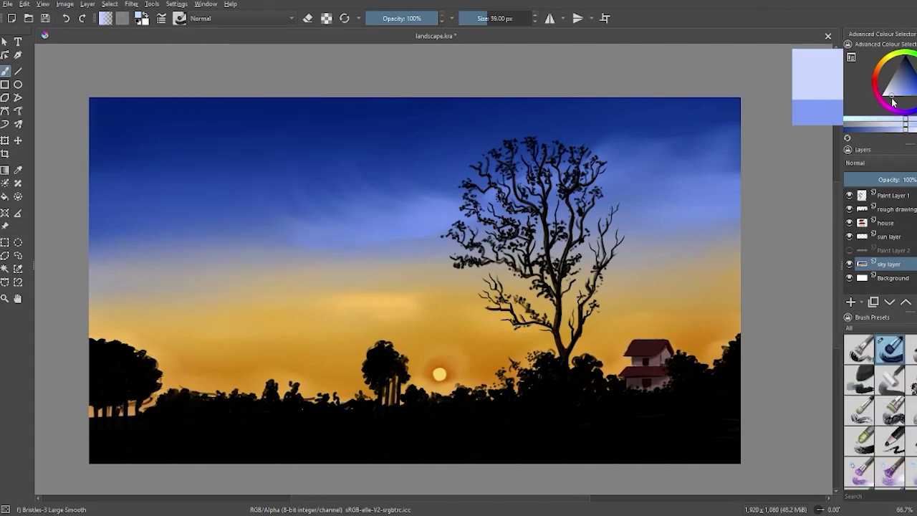
pyautogui.moveTo(94, 211); pyautogui.dragTo(159, 210)
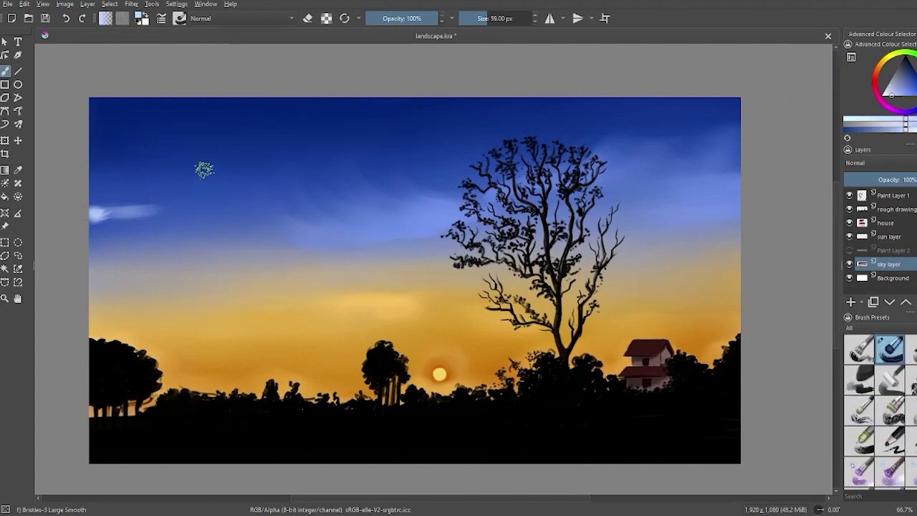
pyautogui.hotkey('ctrl', 'z')
# - On a new layer, paint a 32 px white streak, 78 px cloud puffs behind the tree, and a thin 16 px highlight
pyautogui.press('Insert')
pyautogui.press('[')
pyautogui.press('[')
pyautogui.press('[')
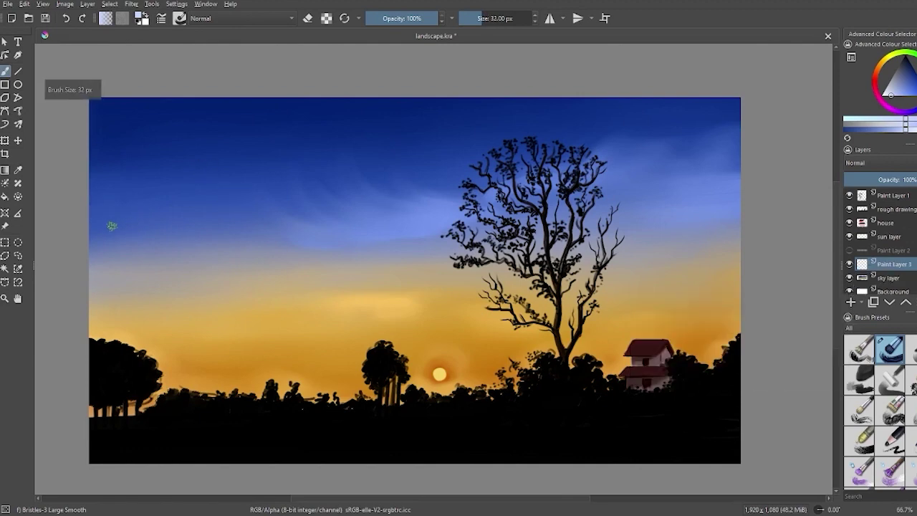
pyautogui.moveTo(93, 226)
pyautogui.mouseDown()
pyautogui.moveTo(215, 202)
pyautogui.moveTo(462, 179)
pyautogui.mouseUp()
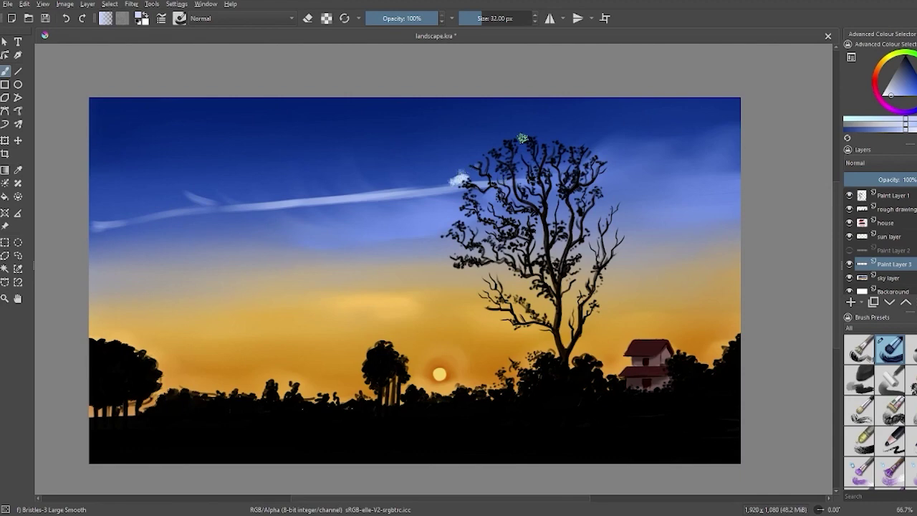
pyautogui.press(']')
pyautogui.press(']')
pyautogui.press(']')
pyautogui.moveTo(454, 179)
pyautogui.mouseDown()
pyautogui.moveTo(504, 169)
pyautogui.moveTo(351, 188)
pyautogui.mouseUp()
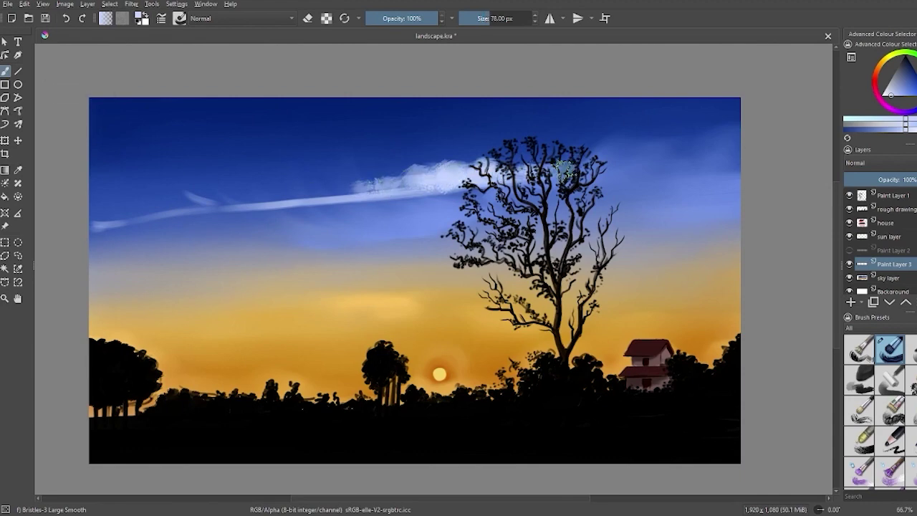
pyautogui.moveTo(565, 169)
pyautogui.mouseDown()
pyautogui.moveTo(624, 160)
pyautogui.moveTo(528, 144)
pyautogui.moveTo(492, 159)
pyautogui.moveTo(387, 163)
pyautogui.moveTo(272, 200)
pyautogui.moveTo(437, 190)
pyautogui.moveTo(410, 177)
pyautogui.moveTo(467, 158)
pyautogui.mouseUp()
pyautogui.press('[')
pyautogui.press('[')
pyautogui.press('[')
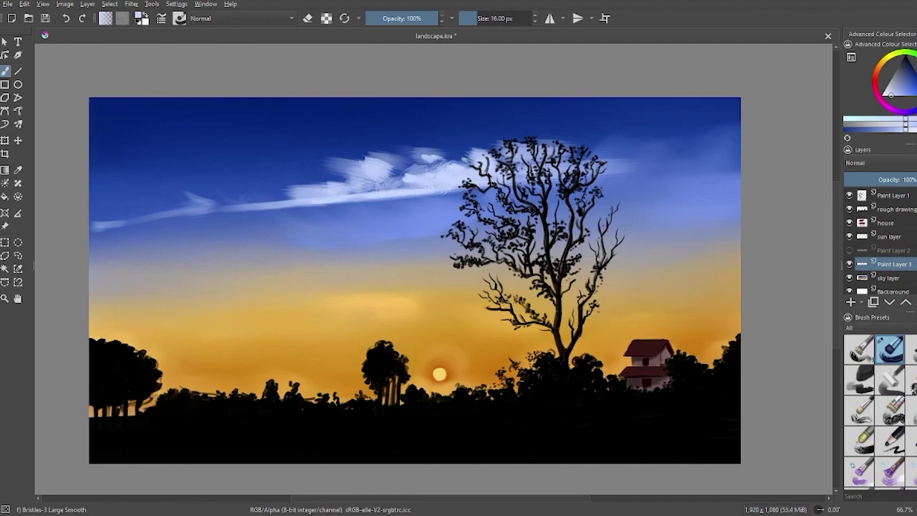
pyautogui.moveTo(282, 207); pyautogui.dragTo(189, 212)
# - Blend the lower cloud streak with Blender Basic and merge the cloud layer down into the sky
pyautogui.press('F6')
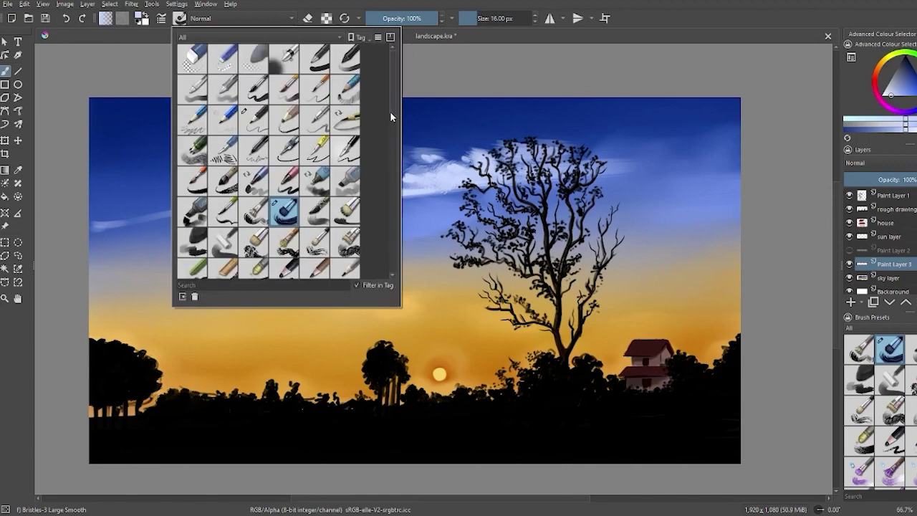
pyautogui.scroll(-5, 389, 137)
pyautogui.scroll(1, 387, 134)
pyautogui.scroll(-1, 387, 134)
pyautogui.click(315, 256)
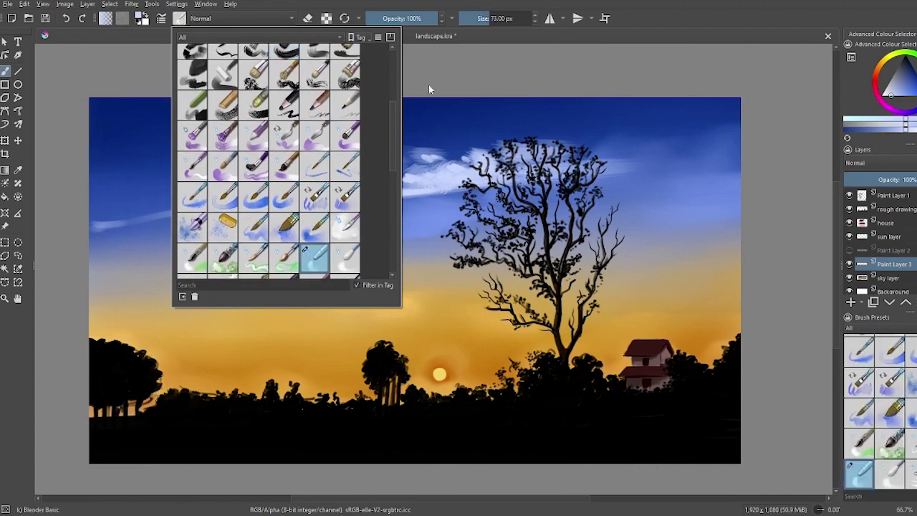
pyautogui.moveTo(284, 207); pyautogui.dragTo(184, 211)
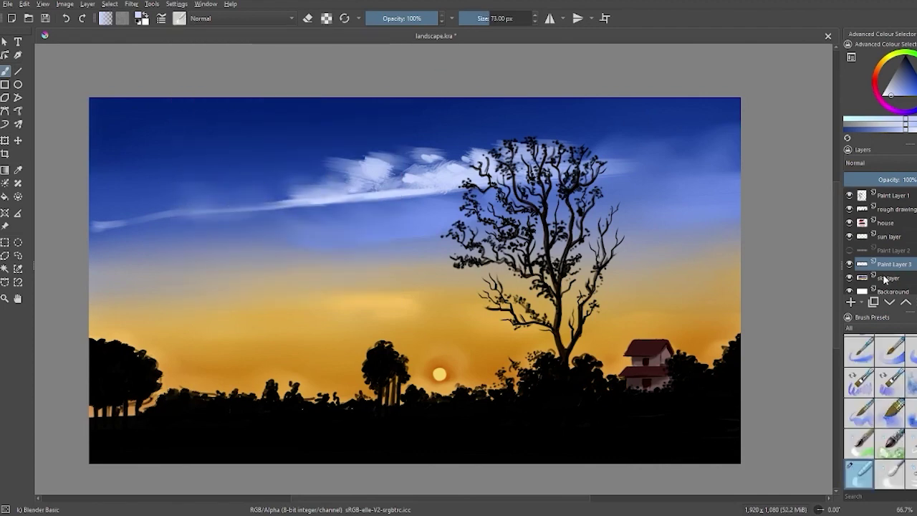
pyautogui.hotkey('ctrl', 'e')
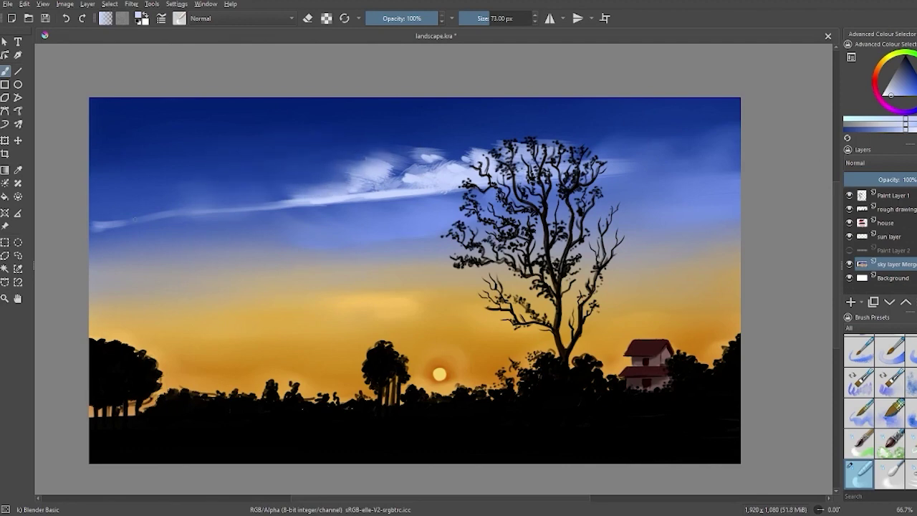
# - Smudge the streak's left tip and the clouds near the tree top into soft patches, selecting Bristles-3 Large Smooth
pyautogui.moveTo(115, 220); pyautogui.dragTo(100, 224)
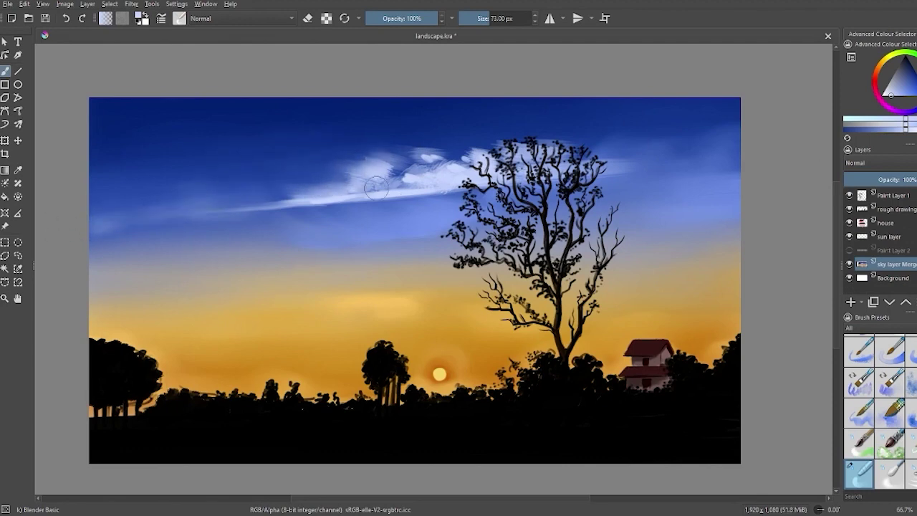
pyautogui.moveTo(376, 187)
pyautogui.mouseDown()
pyautogui.moveTo(477, 153)
pyautogui.moveTo(611, 158)
pyautogui.mouseUp()
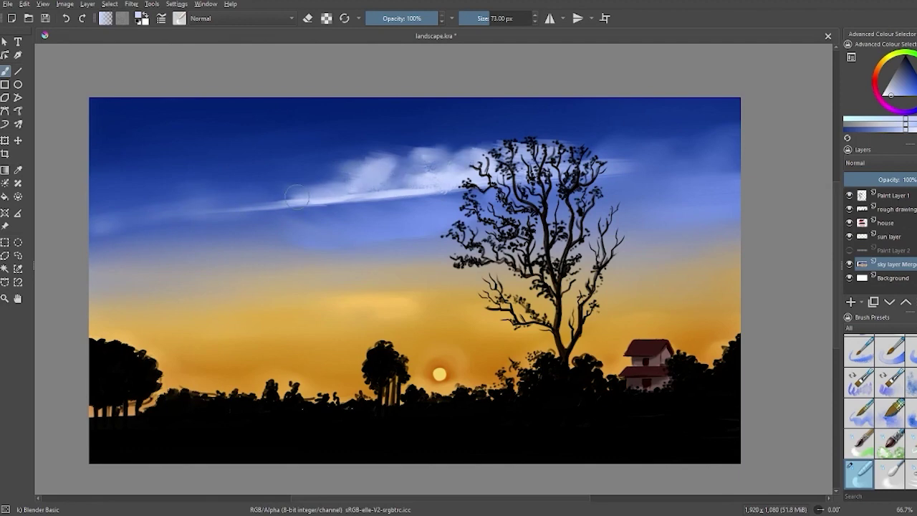
pyautogui.moveTo(297, 196); pyautogui.dragTo(230, 207)
pyautogui.click(179, 18)
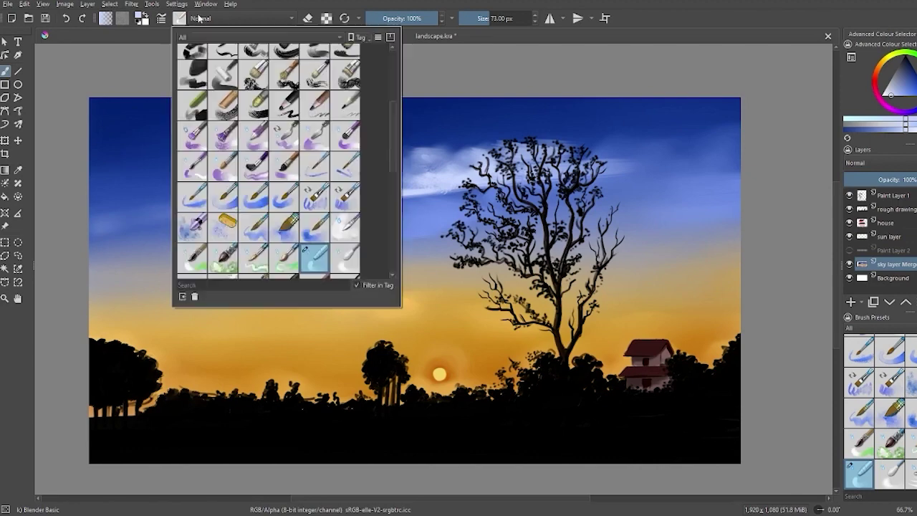
pyautogui.moveTo(400, 72); pyautogui.dragTo(393, 102)
pyautogui.click(372, 115)
# - At 61% opacity, paint long thin cloud streaks across the left, middle and right sky
pyautogui.press('[')
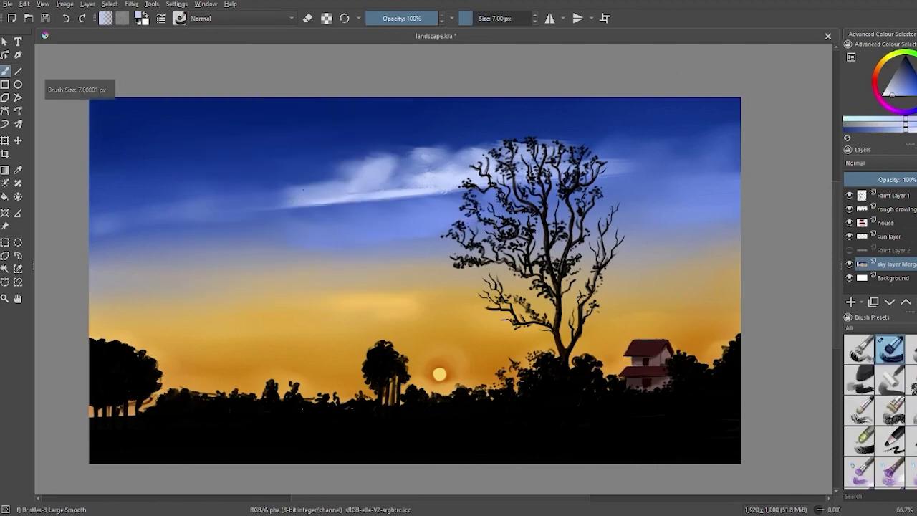
pyautogui.press('o')
pyautogui.press('o')
pyautogui.press('o')
pyautogui.moveTo(98, 214)
pyautogui.mouseDown()
pyautogui.moveTo(337, 190)
pyautogui.moveTo(266, 191)
pyautogui.moveTo(282, 190)
pyautogui.moveTo(92, 229)
pyautogui.moveTo(148, 213)
pyautogui.moveTo(98, 206)
pyautogui.mouseUp()
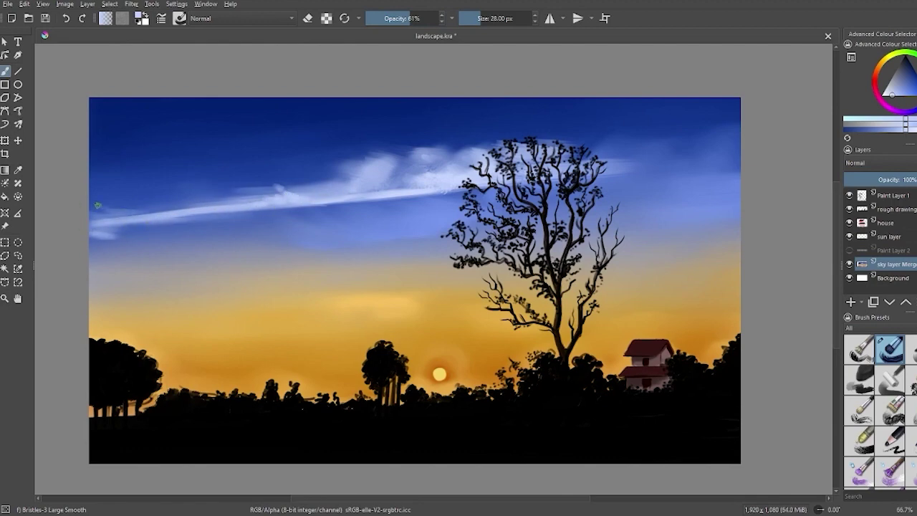
pyautogui.moveTo(167, 208)
pyautogui.mouseDown()
pyautogui.moveTo(123, 209)
pyautogui.moveTo(235, 201)
pyautogui.mouseUp()
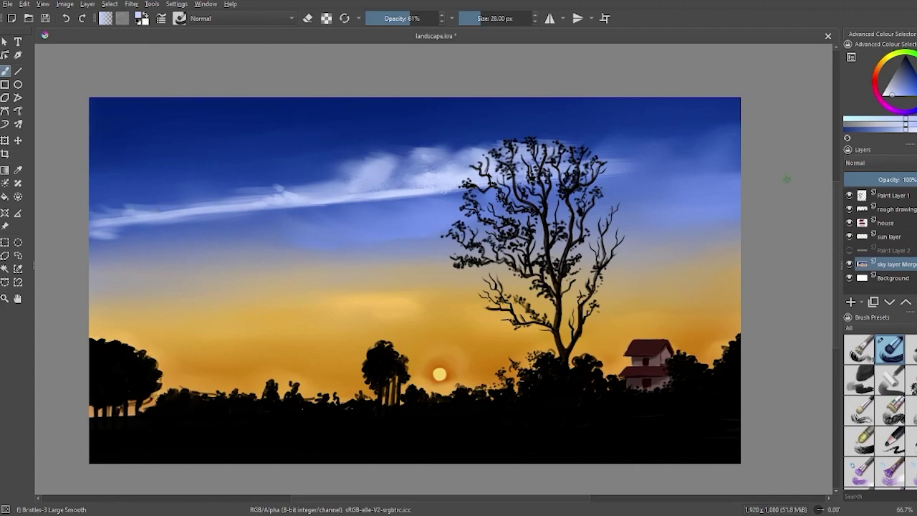
pyautogui.moveTo(344, 190)
pyautogui.mouseDown()
pyautogui.moveTo(465, 168)
pyautogui.moveTo(370, 180)
pyautogui.mouseUp()
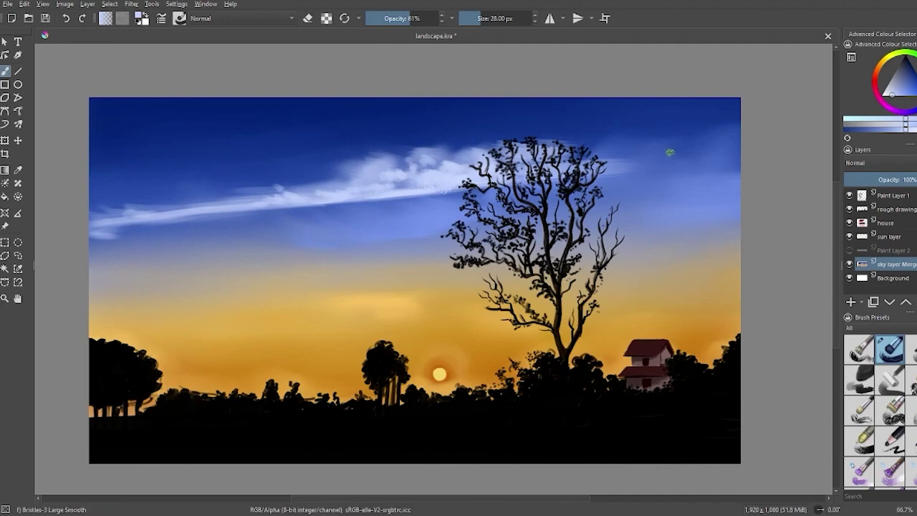
pyautogui.moveTo(598, 171); pyautogui.dragTo(730, 154)
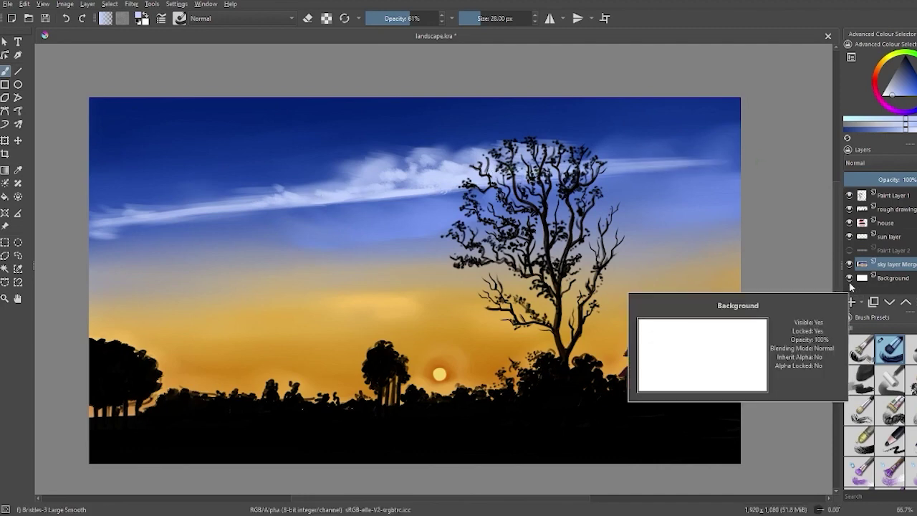
# - Sample a peach tone for pale streaks near the horizon, then brighten the clouds near the tree in lavender
pyautogui.keyDown('ctrl'); pyautogui.click(389, 293); pyautogui.keyUp('ctrl')
pyautogui.moveTo(736, 262); pyautogui.dragTo(615, 258)
pyautogui.moveTo(735, 236); pyautogui.dragTo(649, 239)
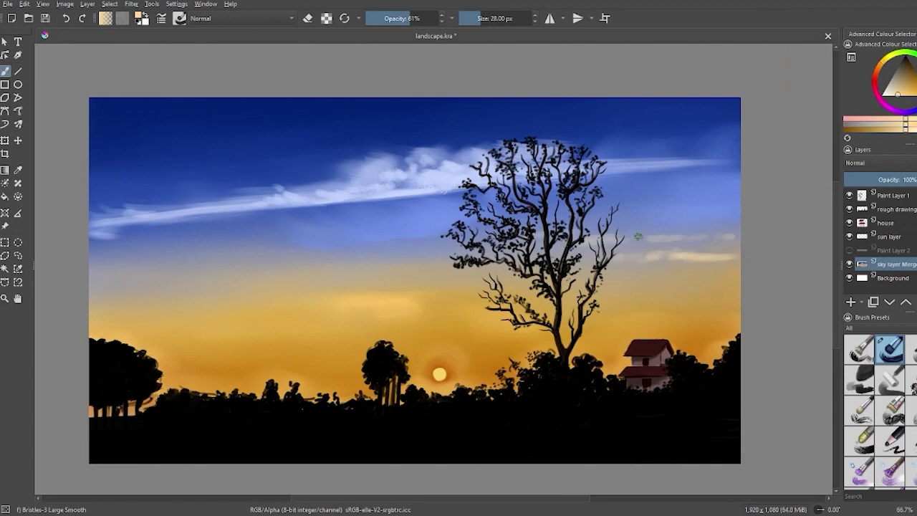
pyautogui.moveTo(423, 294); pyautogui.dragTo(401, 298)
pyautogui.moveTo(469, 264); pyautogui.dragTo(331, 262)
pyautogui.click(888, 101)
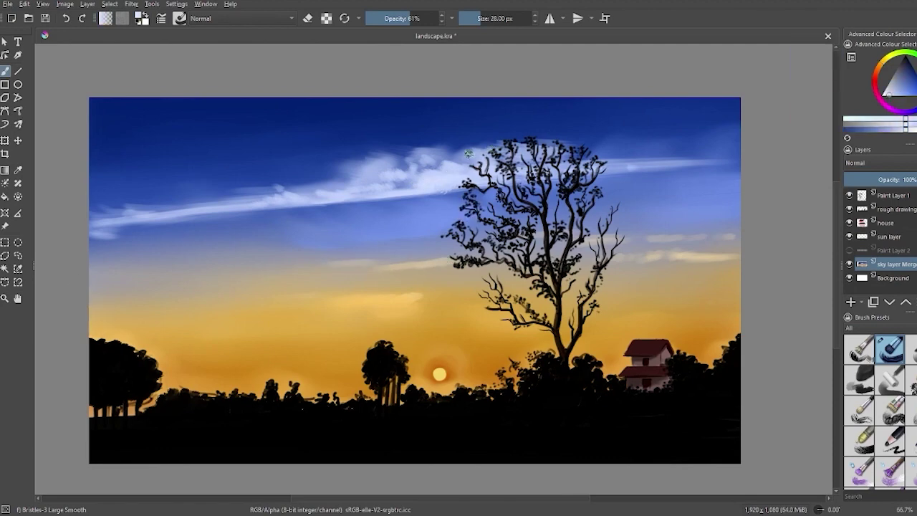
pyautogui.moveTo(468, 154)
pyautogui.mouseDown()
pyautogui.moveTo(415, 149)
pyautogui.moveTo(326, 193)
pyautogui.mouseUp()
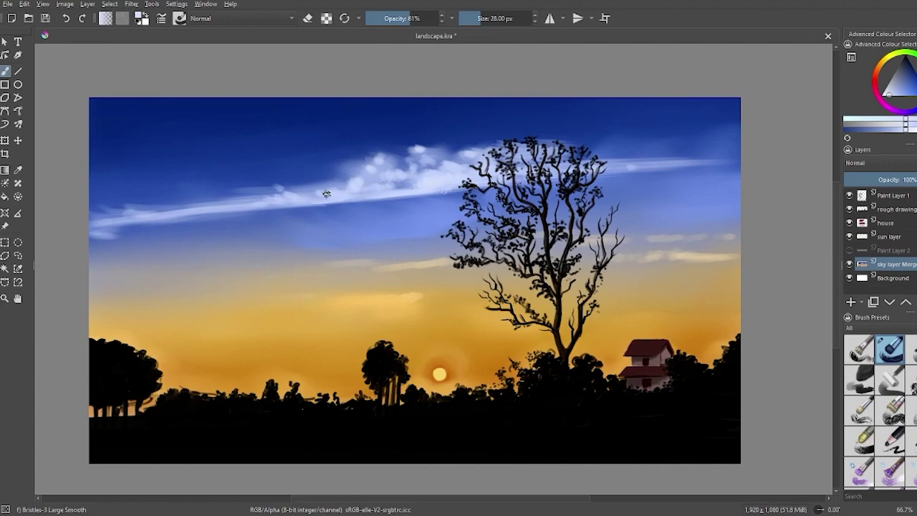
# - Sample and fine-tune a dark sky blue, enlarge the brush to 63 px and darken the upper-left sky
pyautogui.keyDown('ctrl'); pyautogui.click(665, 261); pyautogui.keyUp('ctrl')
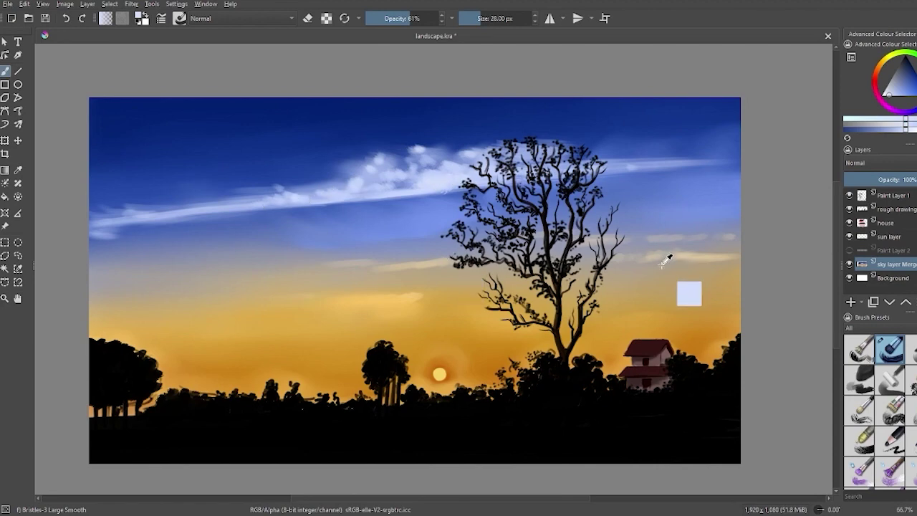
pyautogui.keyDown('ctrl'); pyautogui.click(423, 223); pyautogui.keyUp('ctrl')
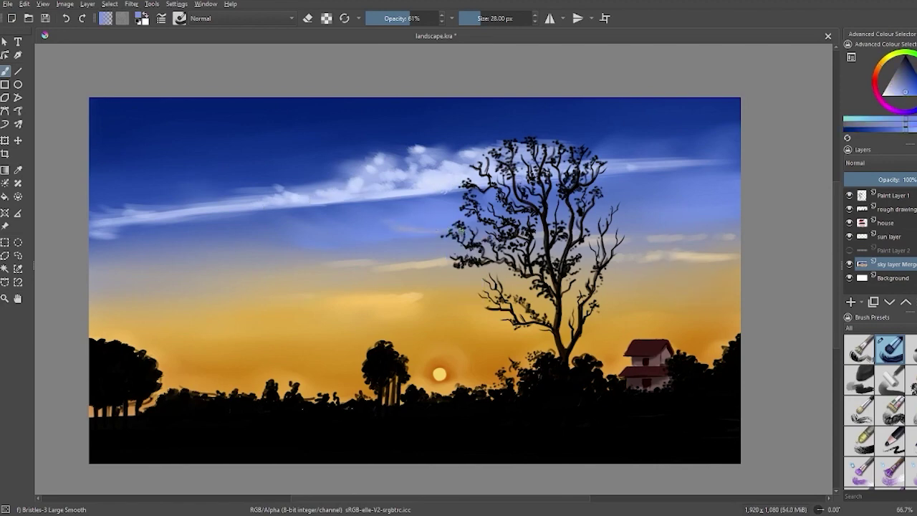
pyautogui.keyDown('ctrl'); pyautogui.click(634, 207); pyautogui.keyUp('ctrl')
pyautogui.keyDown('ctrl'); pyautogui.click(676, 205); pyautogui.keyUp('ctrl')
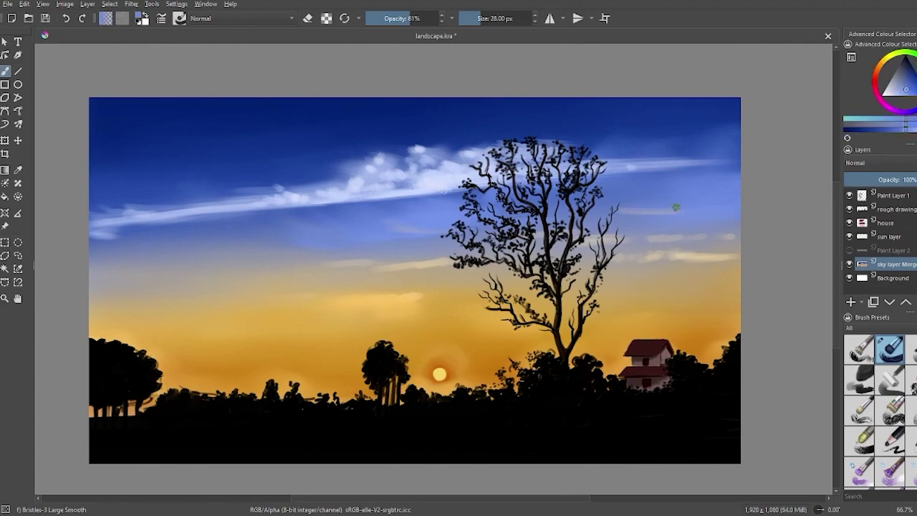
pyautogui.keyDown('ctrl'); pyautogui.click(678, 201); pyautogui.keyUp('ctrl')
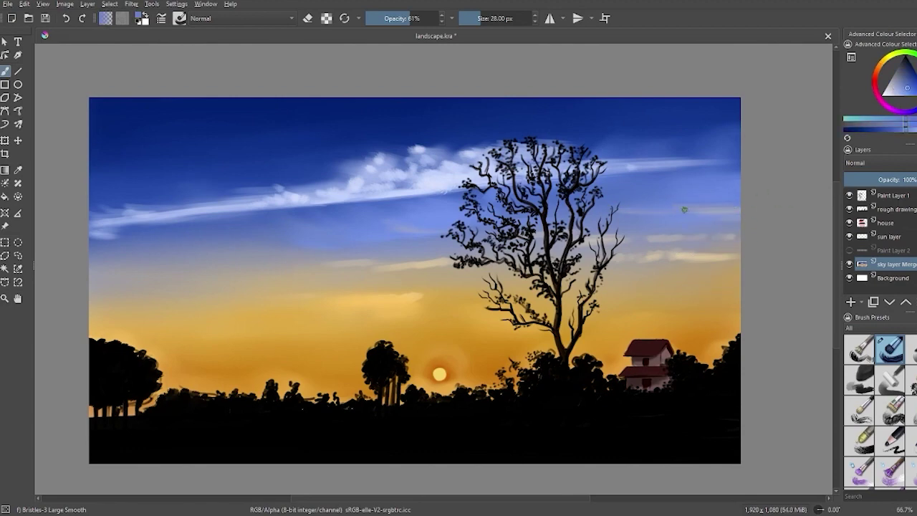
pyautogui.keyDown('ctrl'); pyautogui.click(319, 251); pyautogui.keyUp('ctrl')
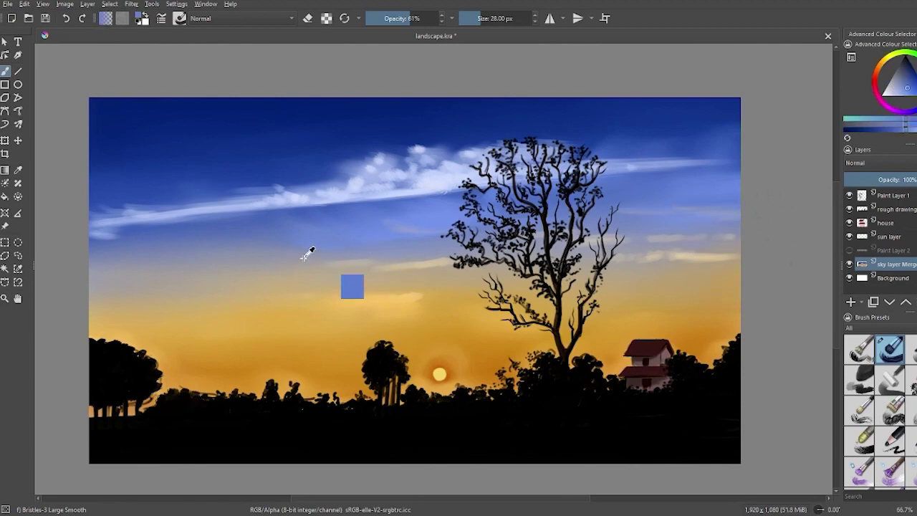
pyautogui.moveTo(303, 250); pyautogui.dragTo(315, 247)
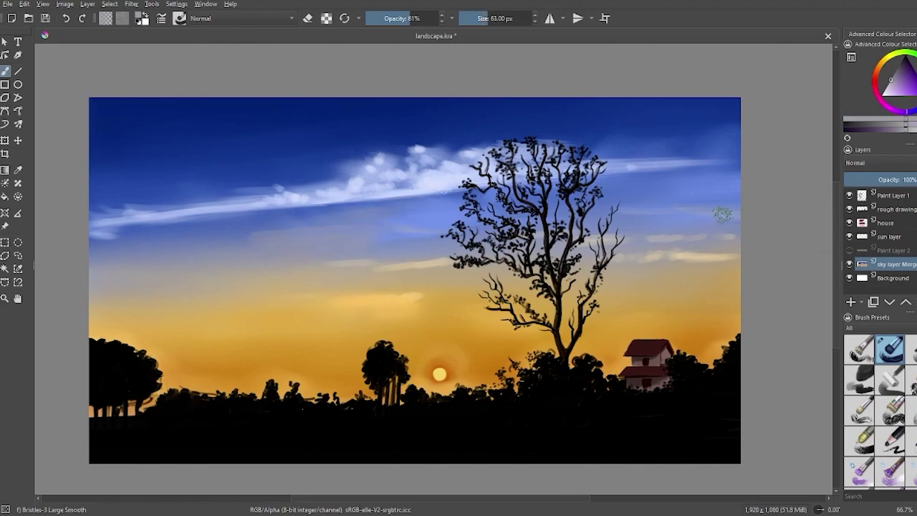
pyautogui.keyDown('ctrl'); pyautogui.click(113, 103); pyautogui.keyUp('ctrl')
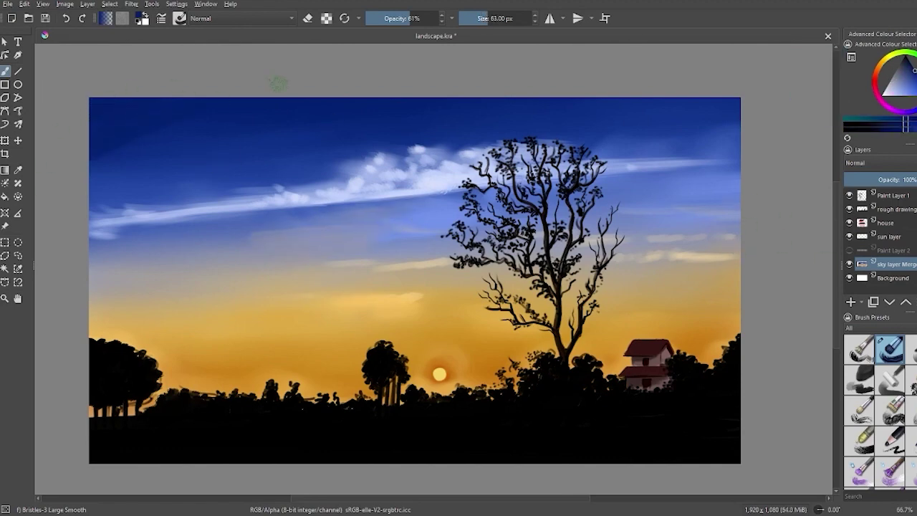
pyautogui.moveTo(93, 179)
pyautogui.mouseDown()
pyautogui.moveTo(179, 140)
pyautogui.moveTo(222, 162)
pyautogui.mouseUp()
# - Sample dark blue from the sky and a pale cream from the sunset glow
pyautogui.keyDown('ctrl'); pyautogui.click(725, 108); pyautogui.keyUp('ctrl')
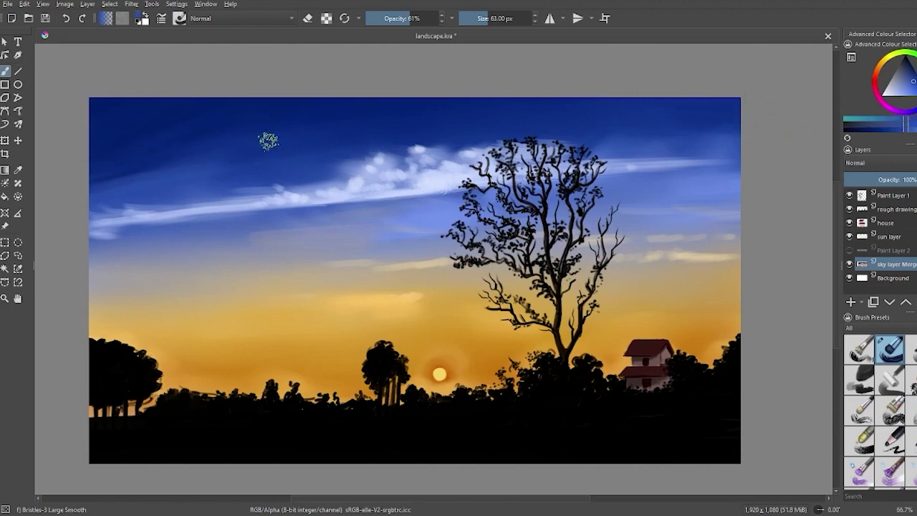
pyautogui.keyDown('ctrl'); pyautogui.click(225, 159); pyautogui.keyUp('ctrl')
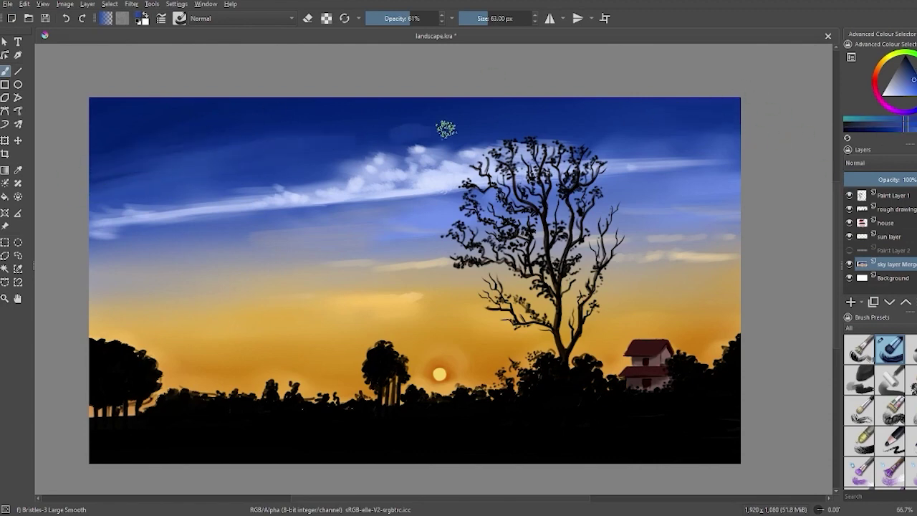
pyautogui.keyDown('ctrl'); pyautogui.click(458, 371); pyautogui.keyUp('ctrl')
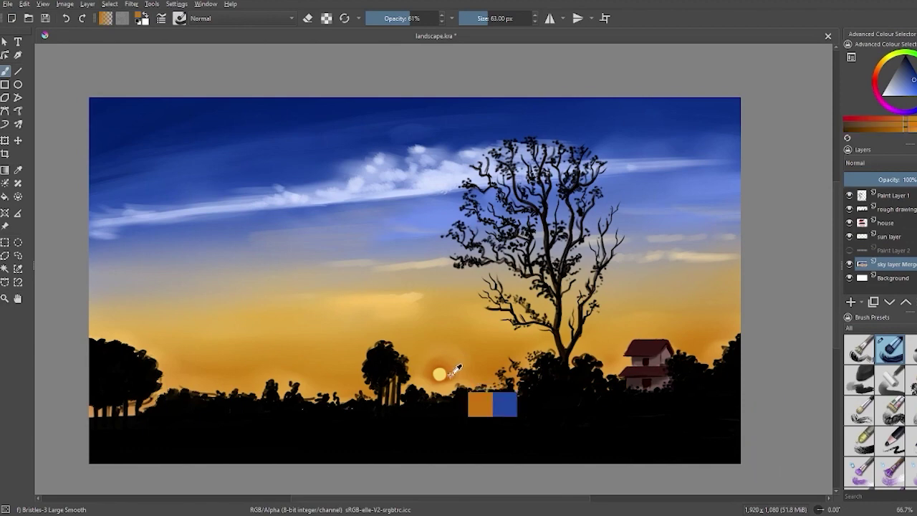
pyautogui.click(900, 96)
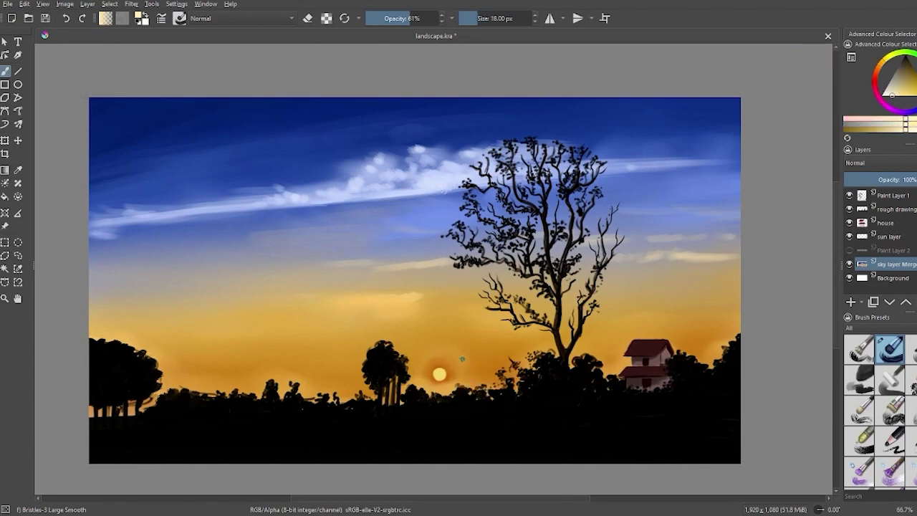
# - Set up the Pencil-2 brush at 7 px in white on Paint Layer 1
pyautogui.press('pageup')
pyautogui.press('pageup')
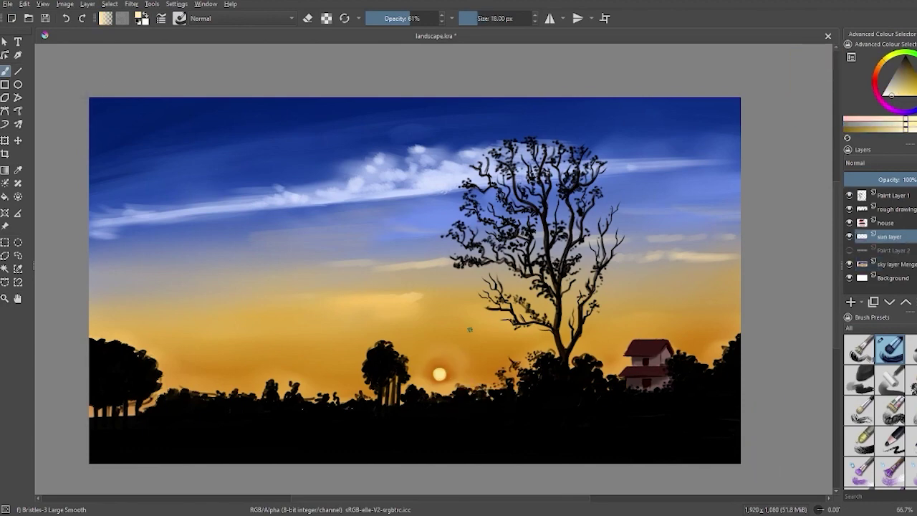
pyautogui.press('d')
pyautogui.click(179, 18)
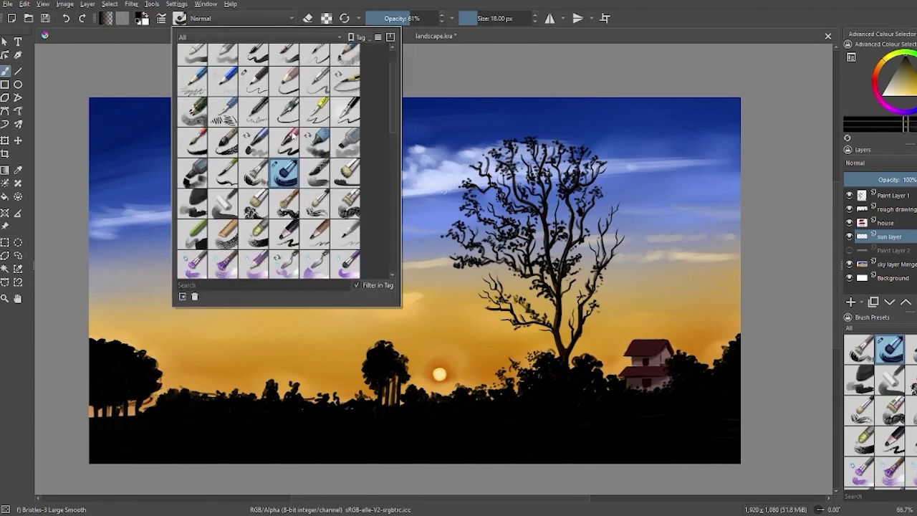
pyautogui.click(252, 82)
pyautogui.press('[')
pyautogui.press('[')
pyautogui.press('[')
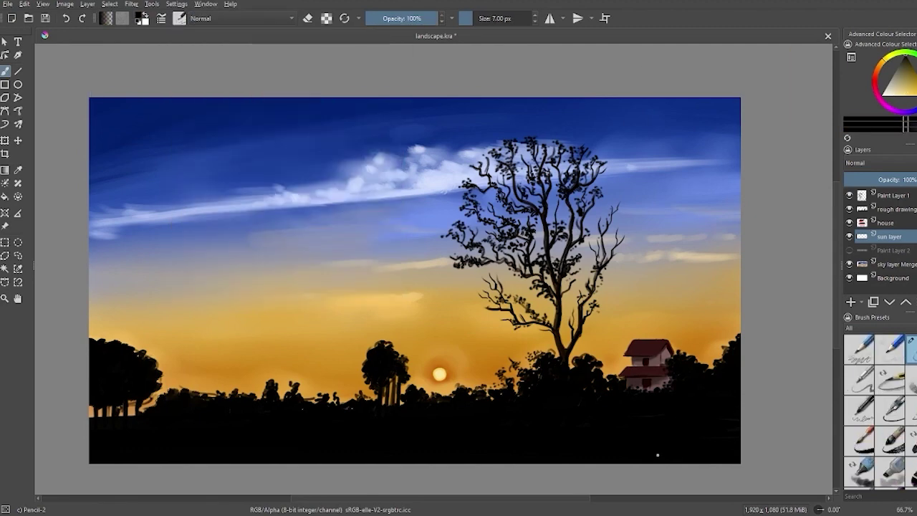
pyautogui.press('pageup')
pyautogui.press('pageup')
pyautogui.press('pageup')
pyautogui.press('x')
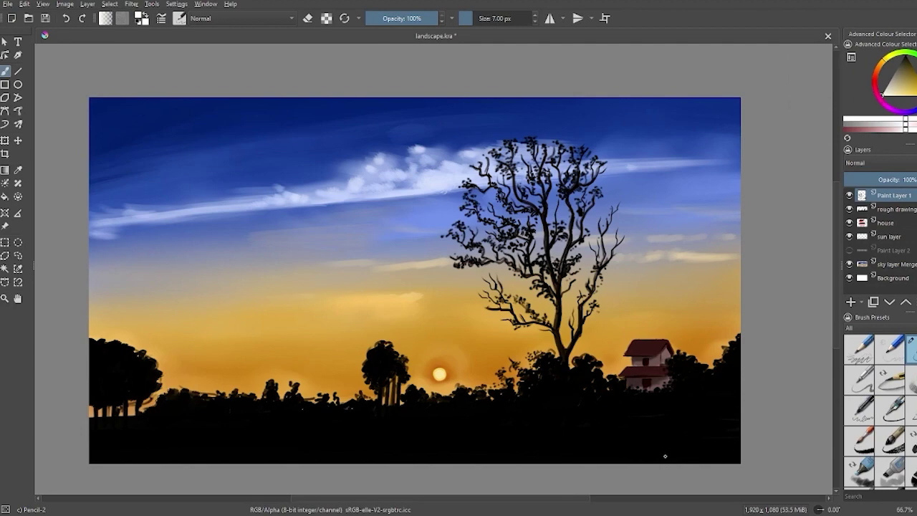
# - Write the white signature and date in the bottom-right corner, redoing the first attempt
pyautogui.moveTo(665, 454); pyautogui.dragTo(679, 453)
pyautogui.press('1')
pyautogui.hotkey('ctrl', 'z')
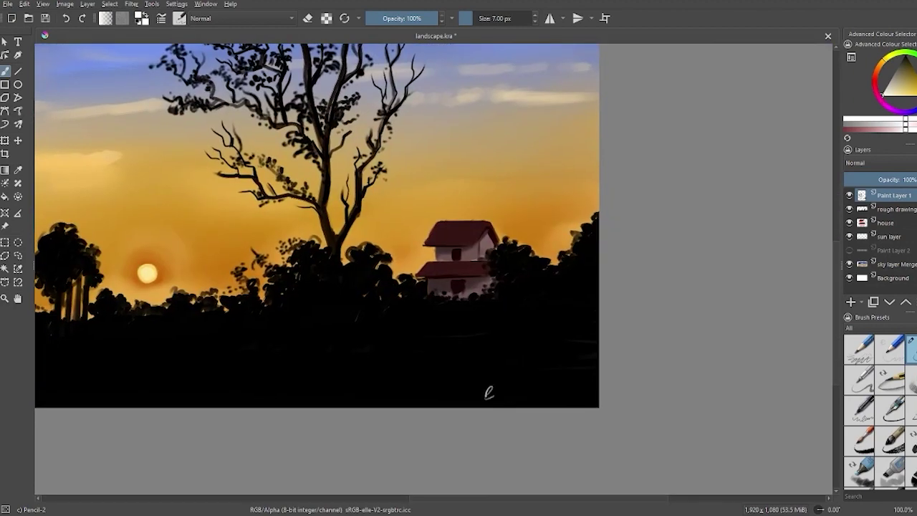
pyautogui.moveTo(467, 396); pyautogui.dragTo(575, 401)
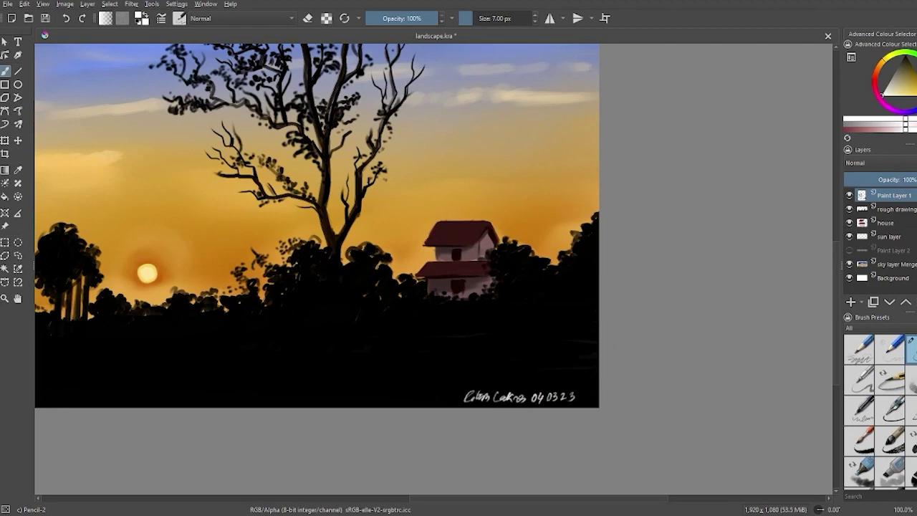
pyautogui.scroll(-2, 482, 275)
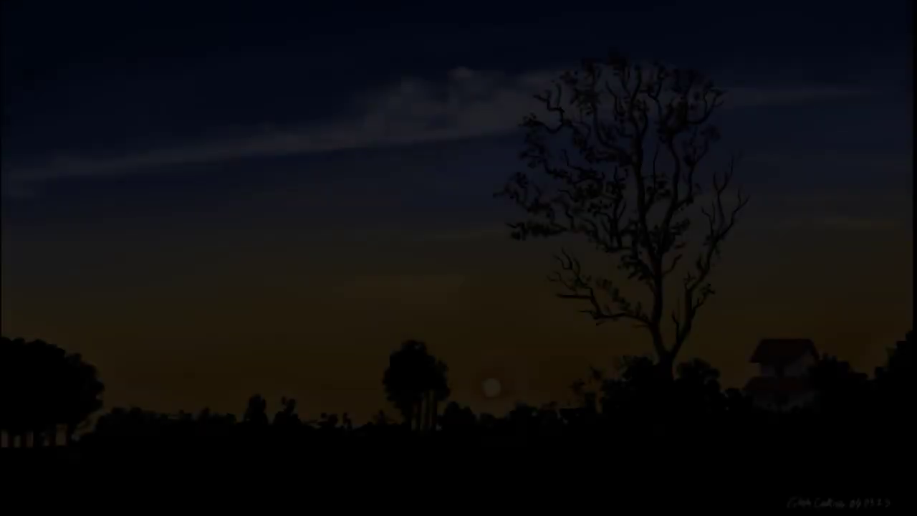